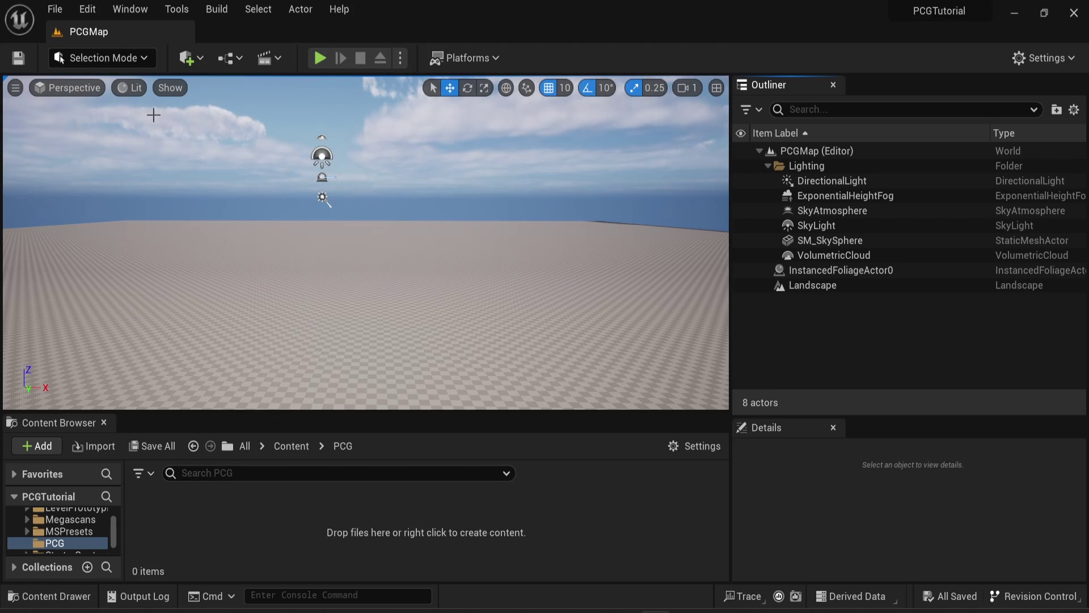
Enable the Procedural Content Generation Framework and its Geometry Script Interop plugins, and restart the editor.
click(86, 10)
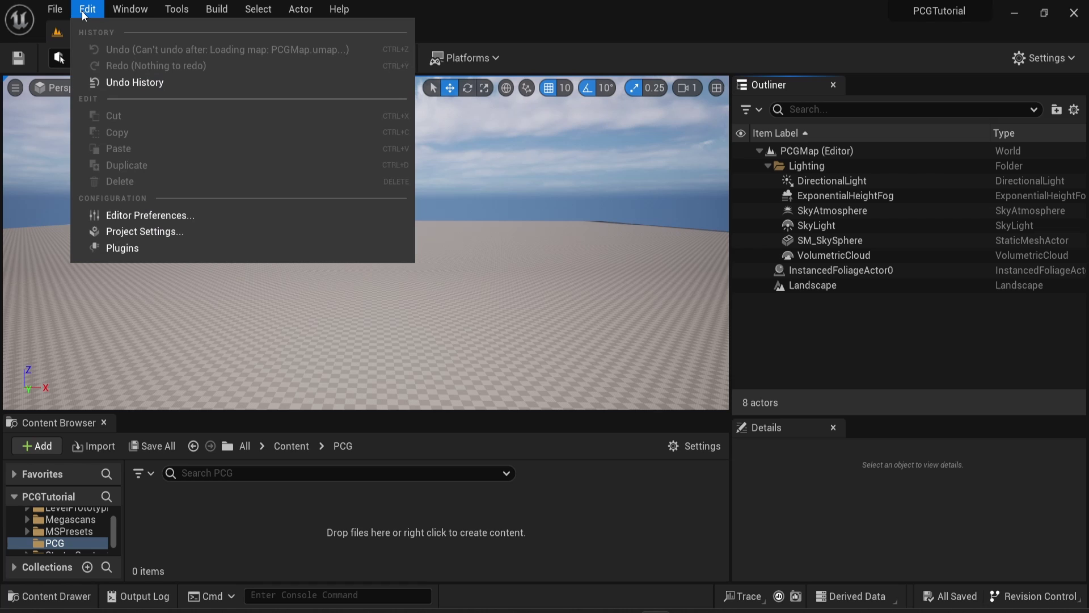
click(163, 249)
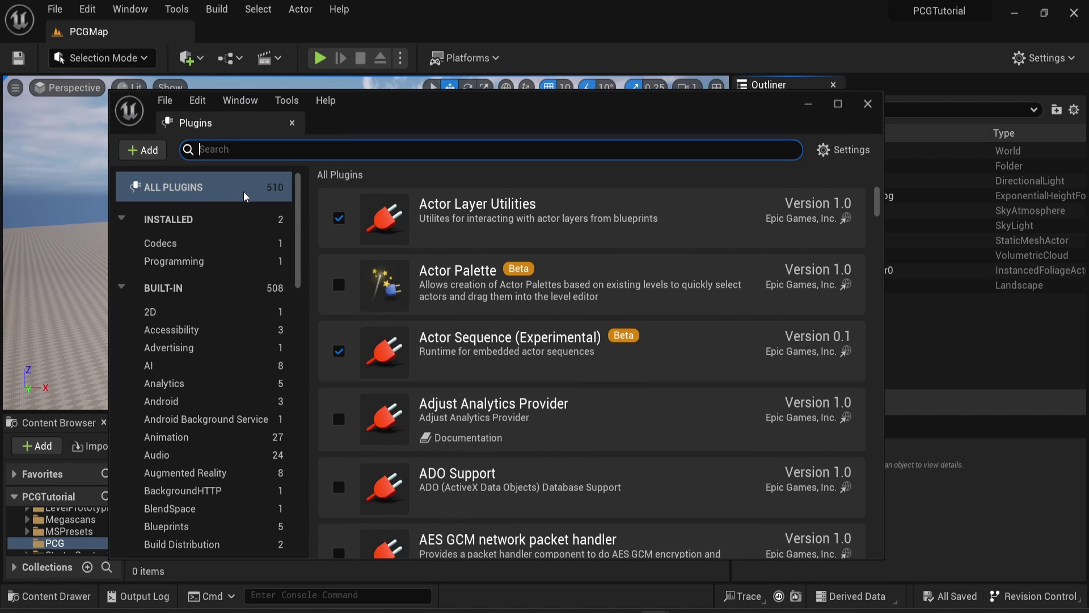
text(procedural)
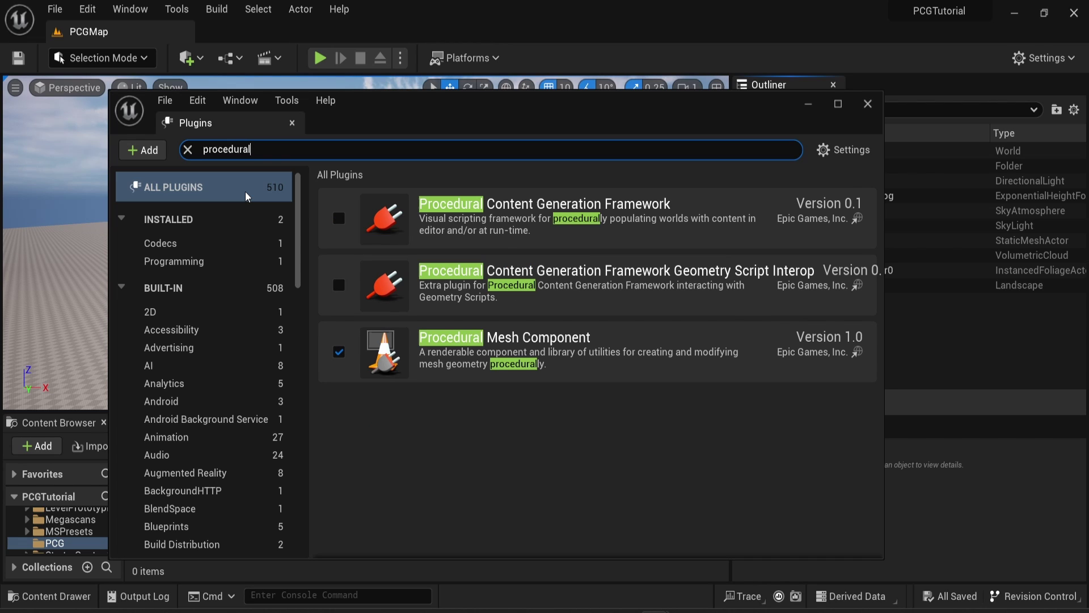
click(337, 224)
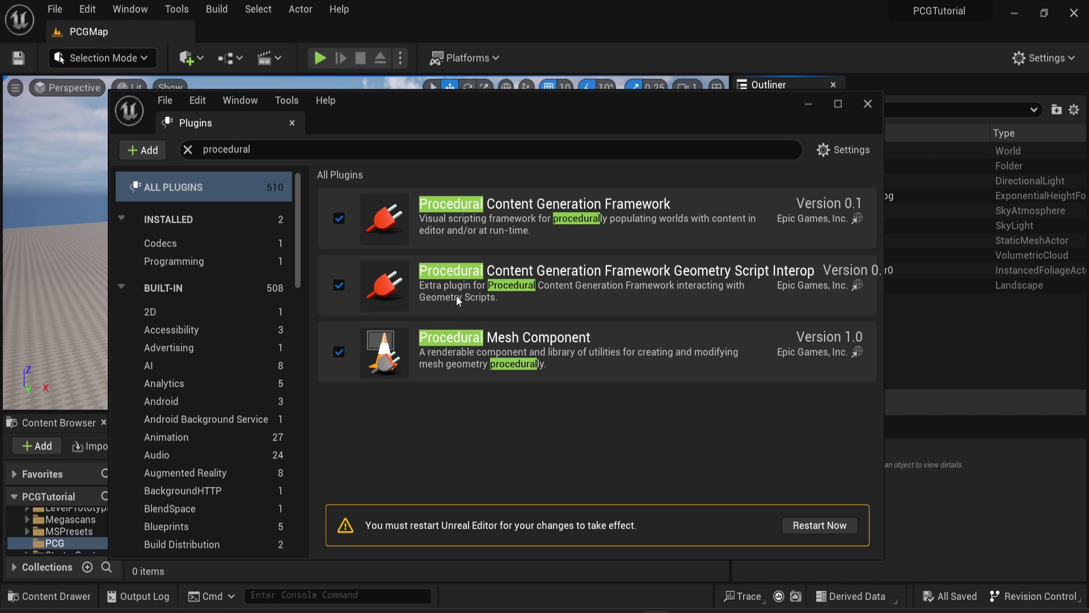
click(825, 521)
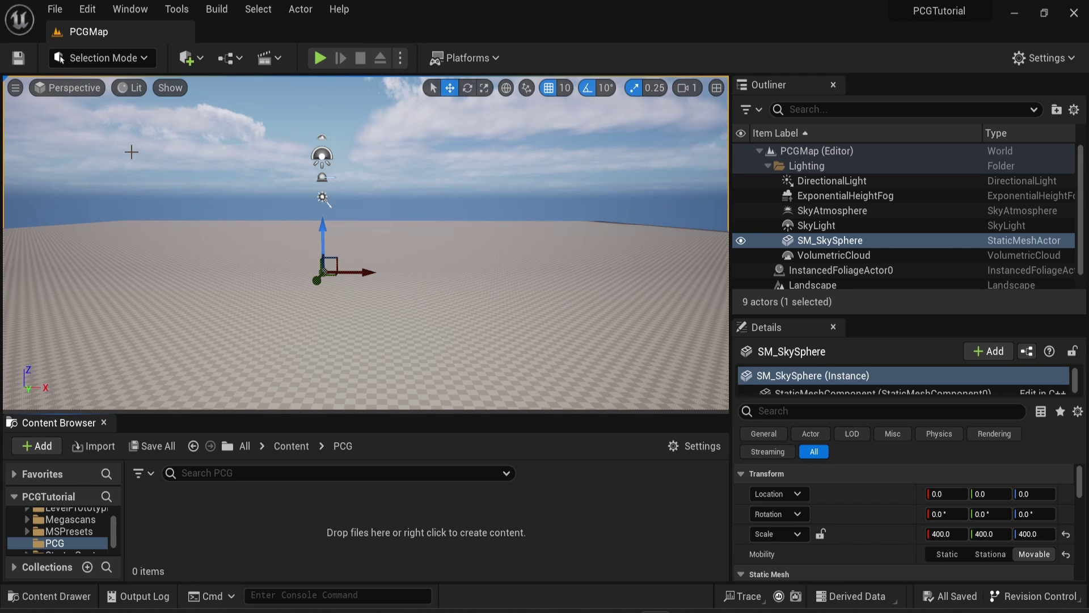
Create a PCG Graph asset in the PCG folder and name it PCGGraph_Tutorial.
right_click(202, 508)
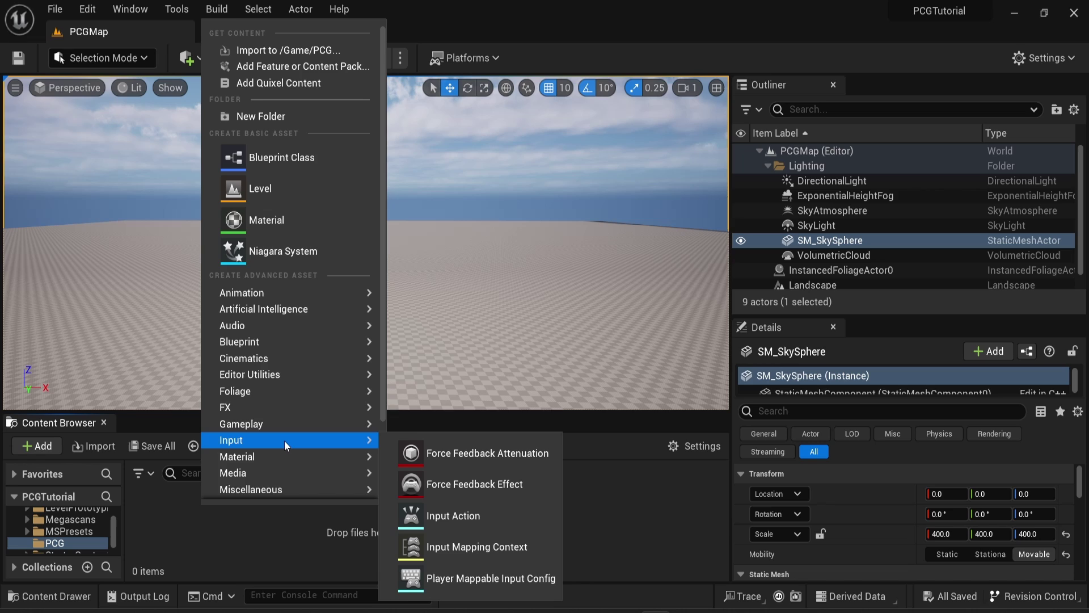
scroll(284, 440, down, 3)
mouse_move(280, 447)
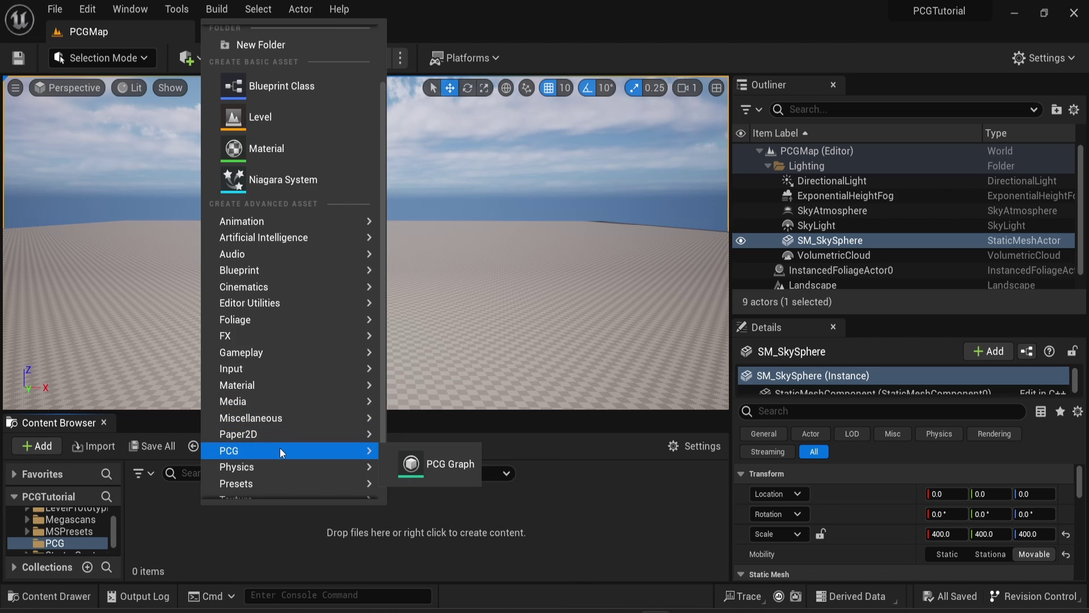
click(407, 451)
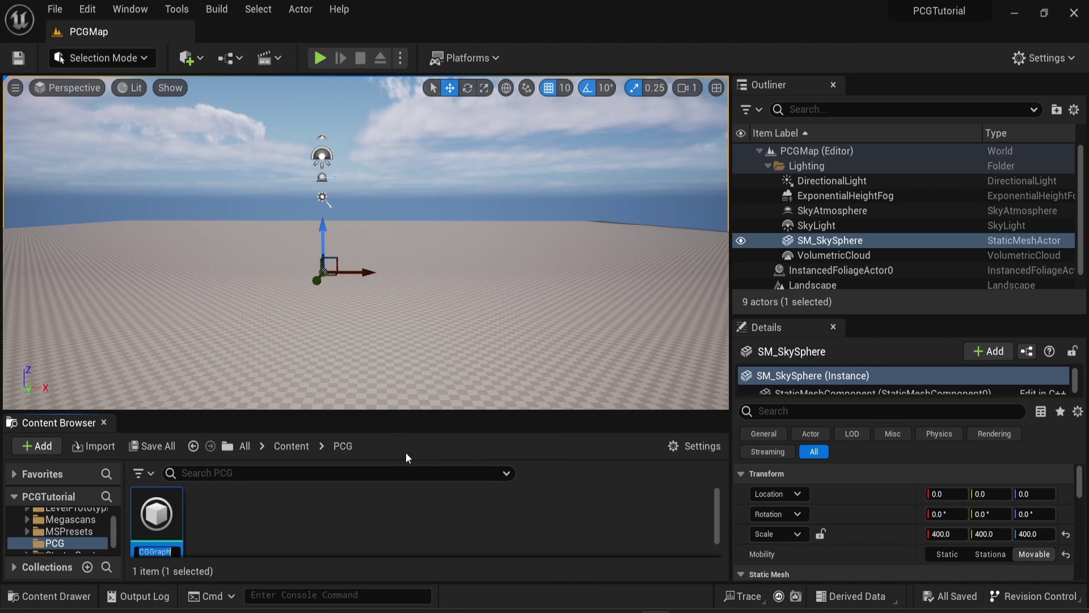
scroll(160, 513, down, 1)
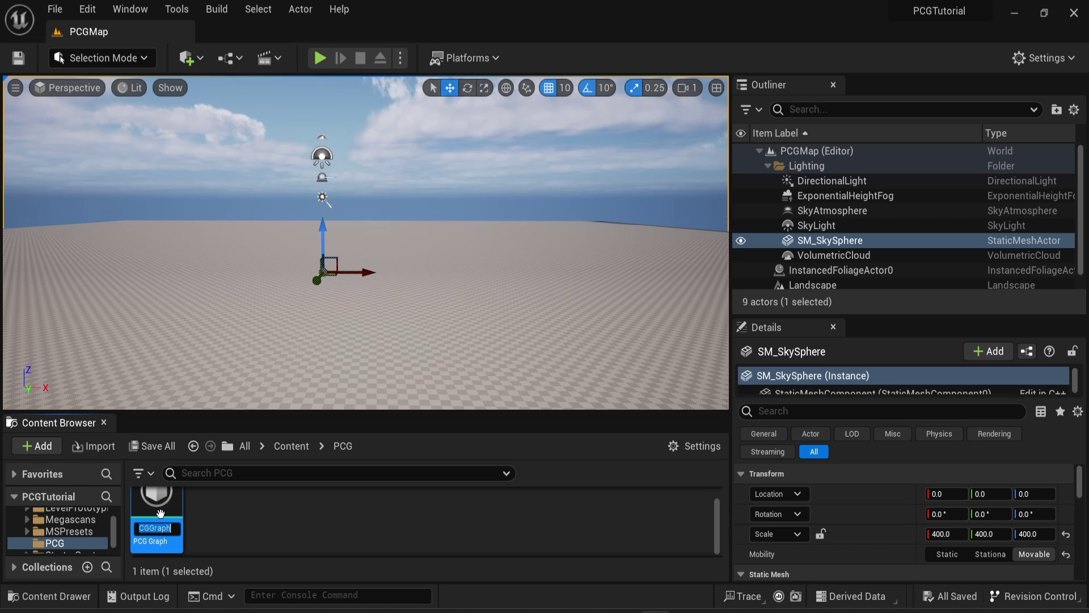
key(Delete)
key(Delete)
key(Delete)
key(End)
text(_)
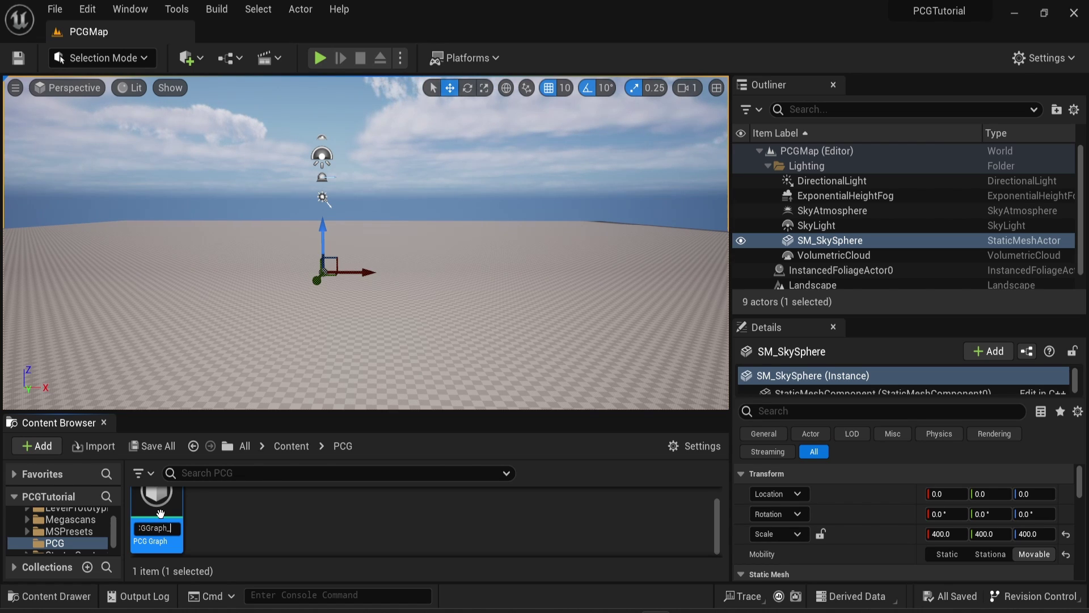
text(Tutorial)
key(Return)
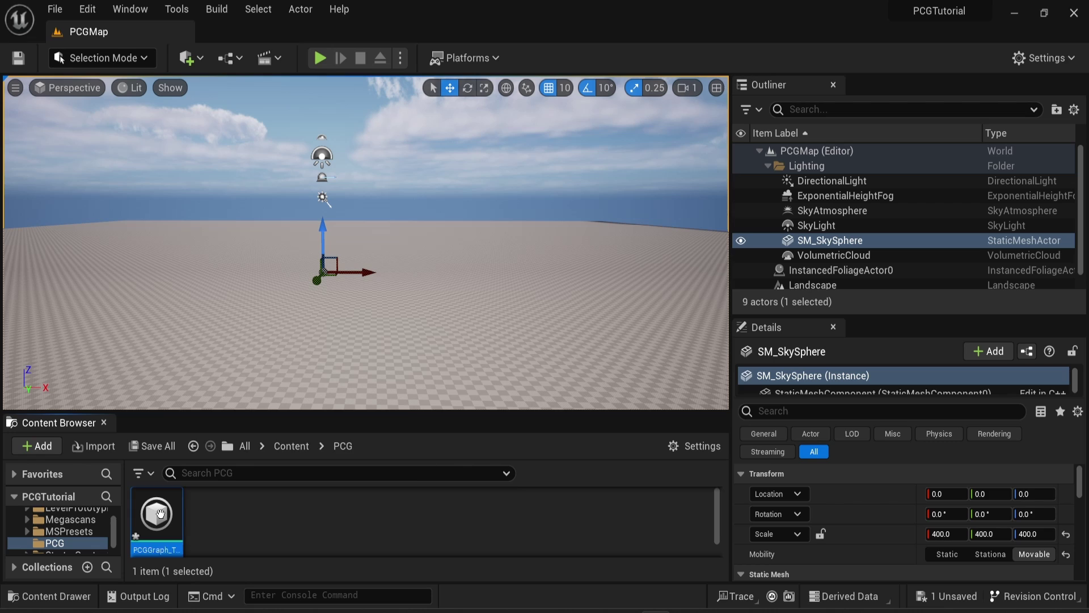
Open PCGGraph_Tutorial, spread the Input and Output nodes apart and expand the Input node's hidden pins.
double_click(160, 514)
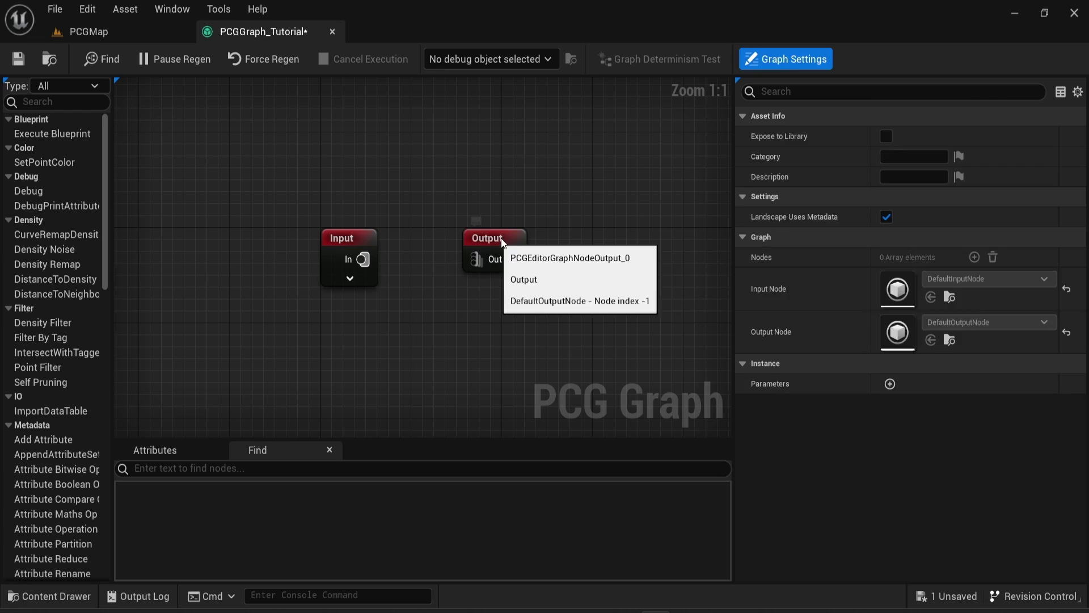
drag(502, 243, 656, 232)
drag(343, 238, 269, 253)
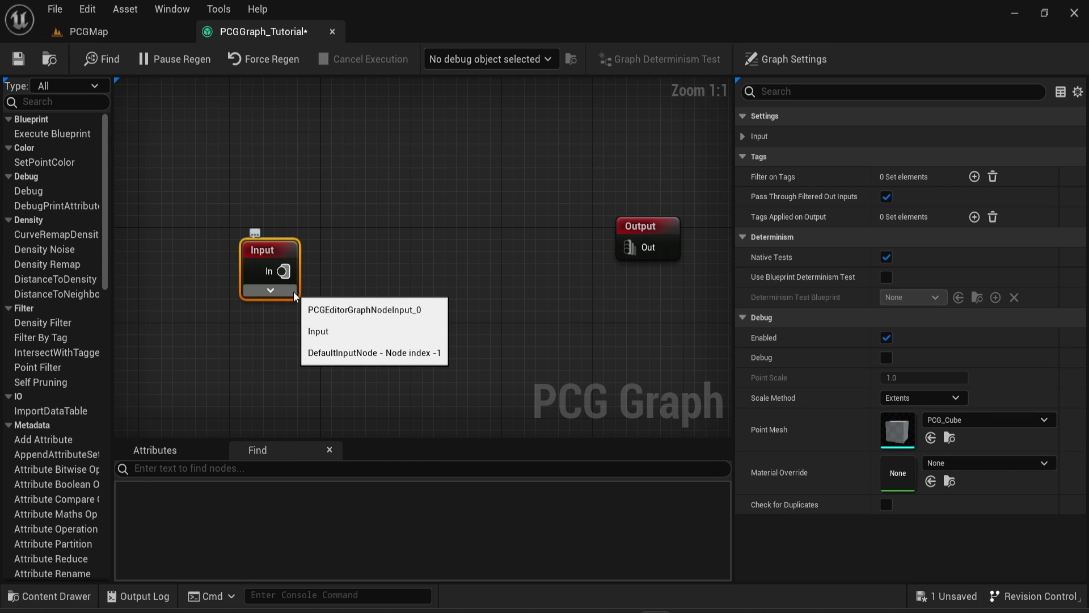
click(294, 291)
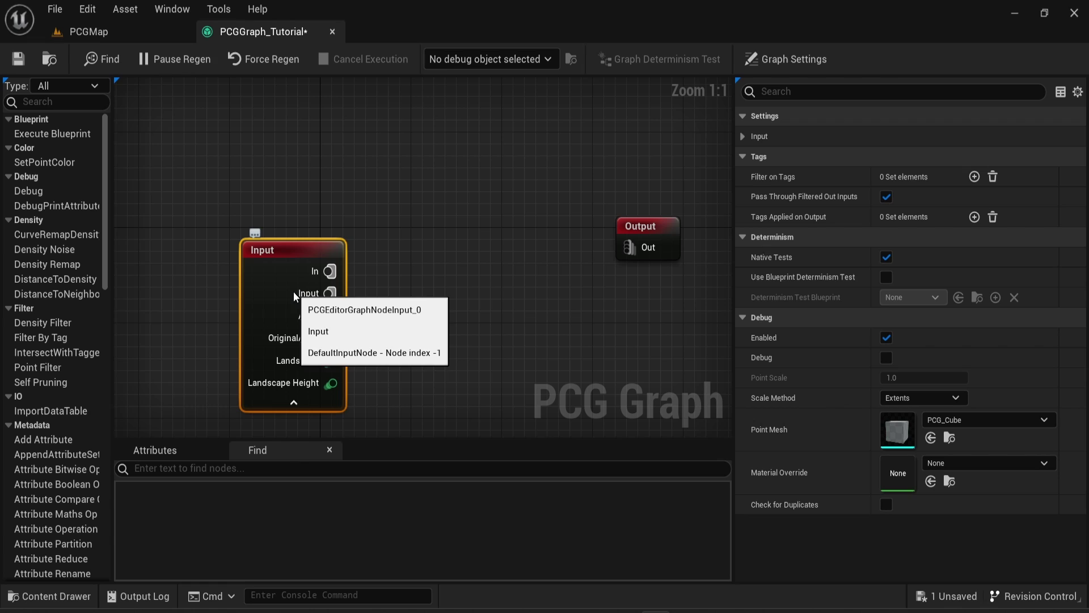
Add a Surface Sampler node between Input and Output, with the Input node's Landscape pin connected to its Surface pin.
right_click(492, 281)
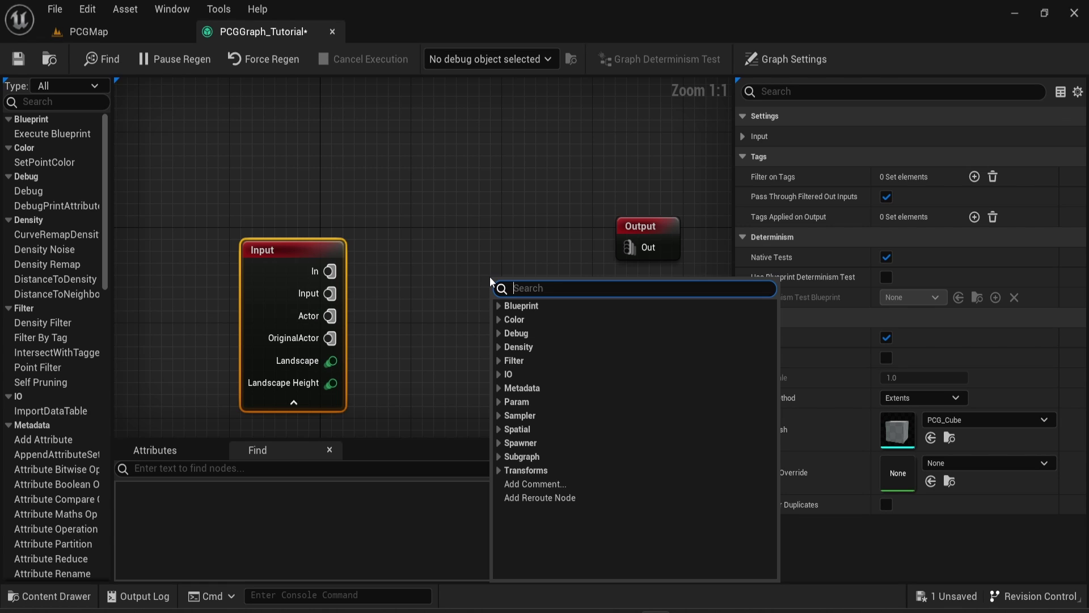
text(sam)
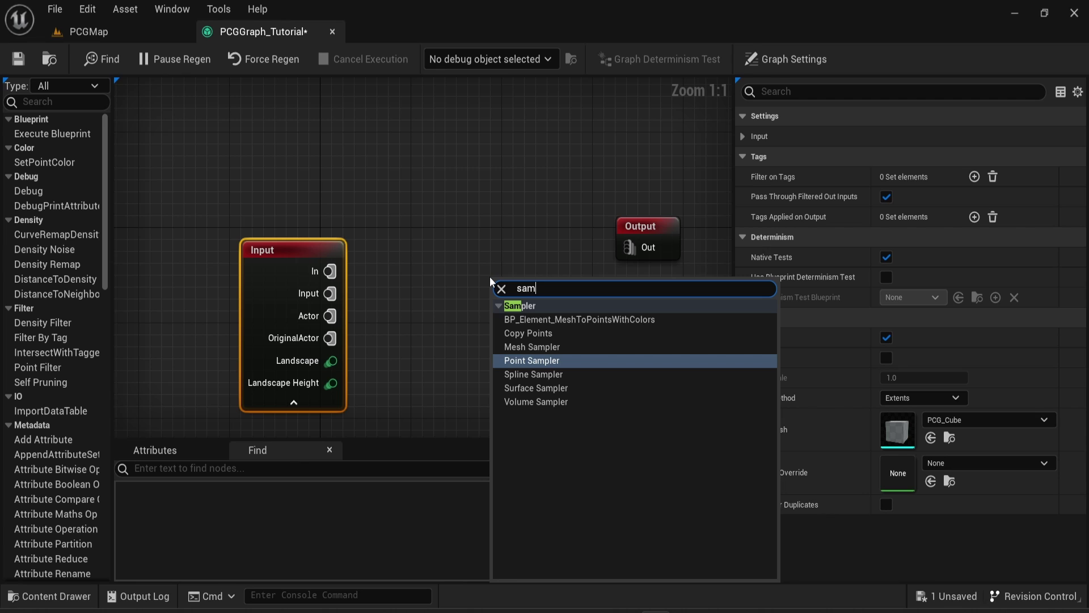
click(556, 388)
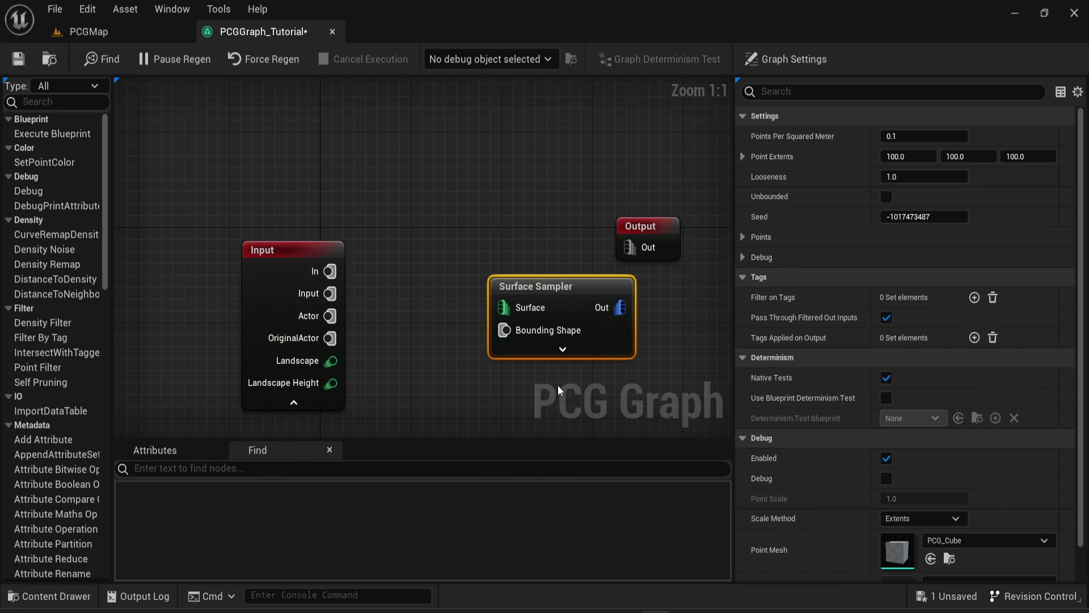
drag(536, 286, 514, 225)
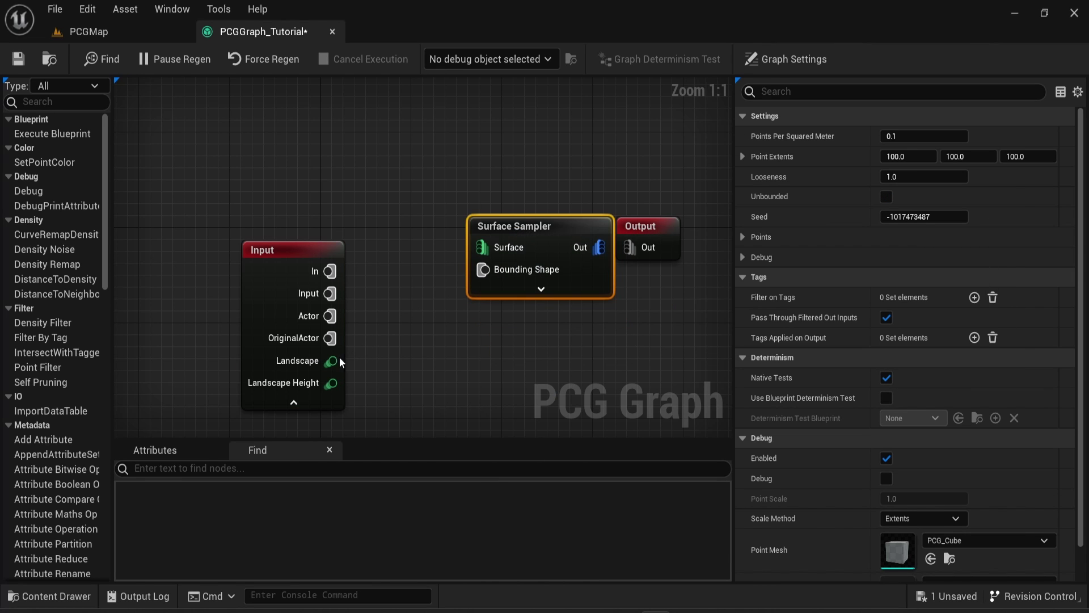
drag(334, 360, 483, 248)
drag(644, 226, 687, 221)
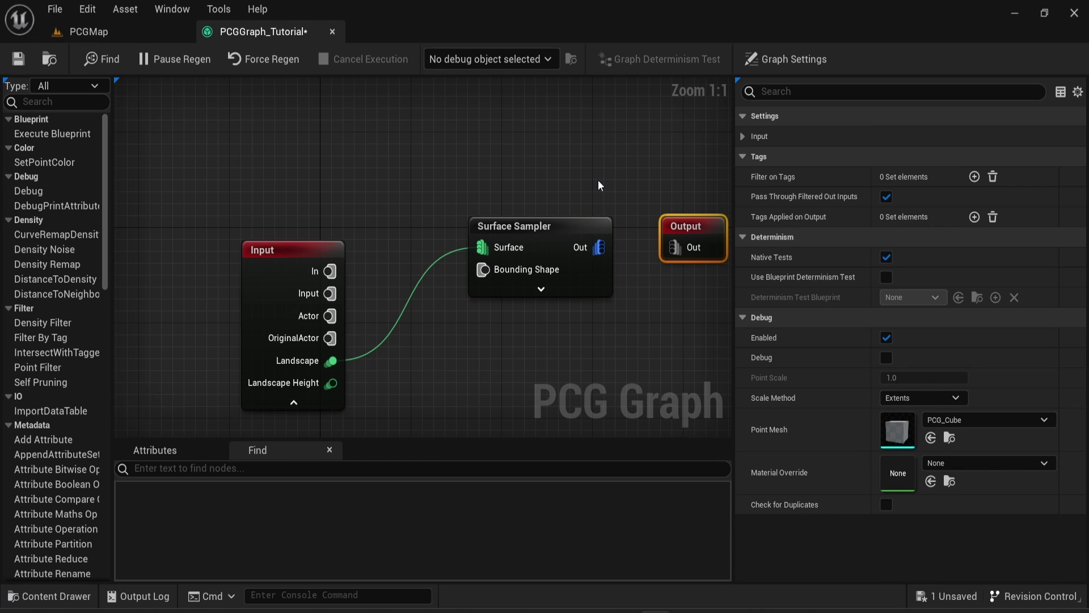
click(576, 225)
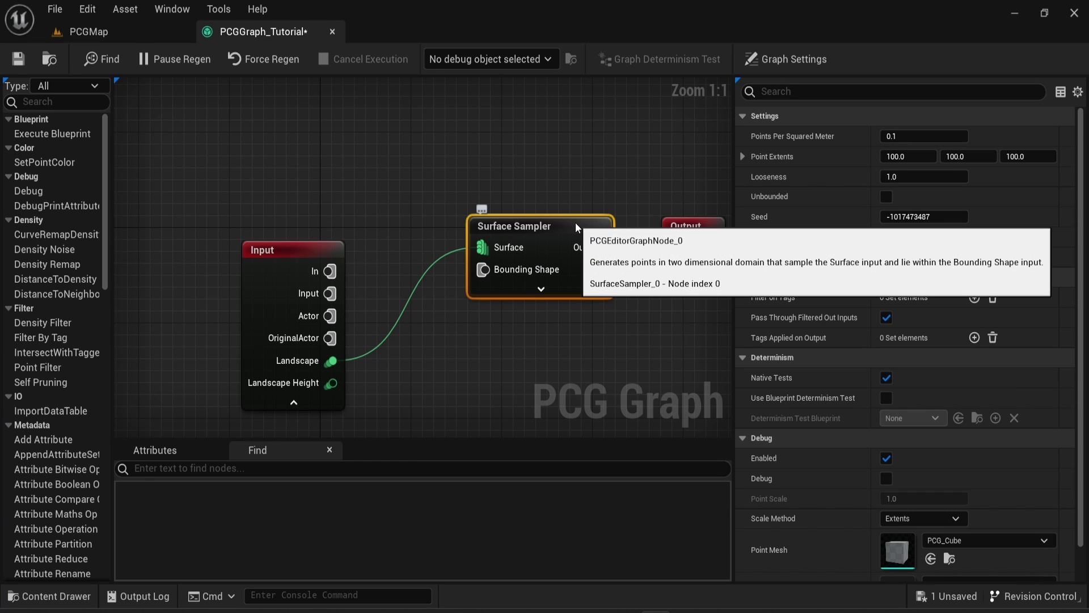
click(886, 478)
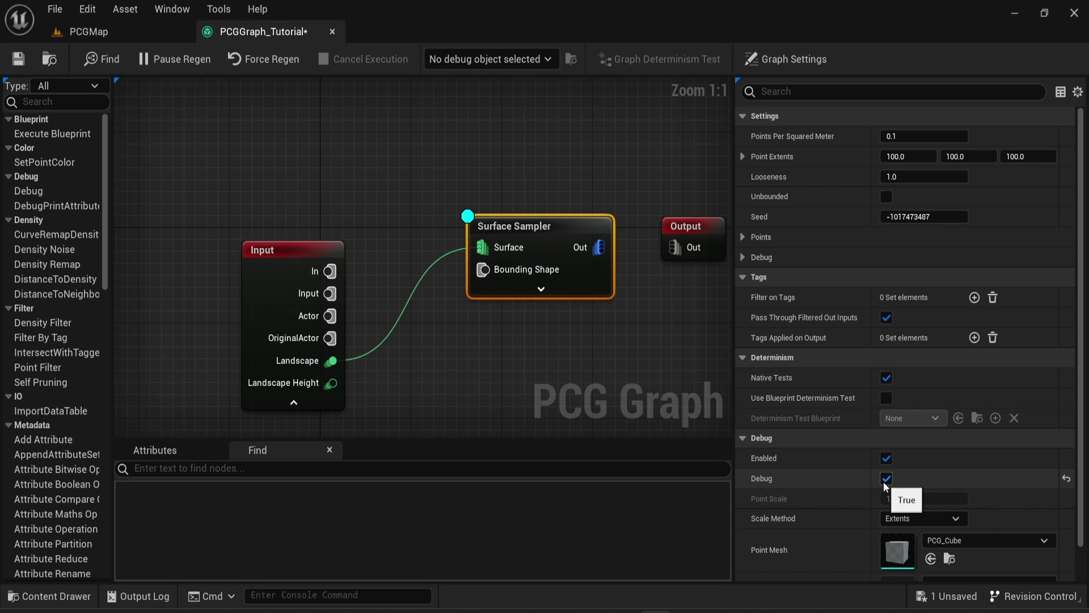
click(883, 481)
click(681, 357)
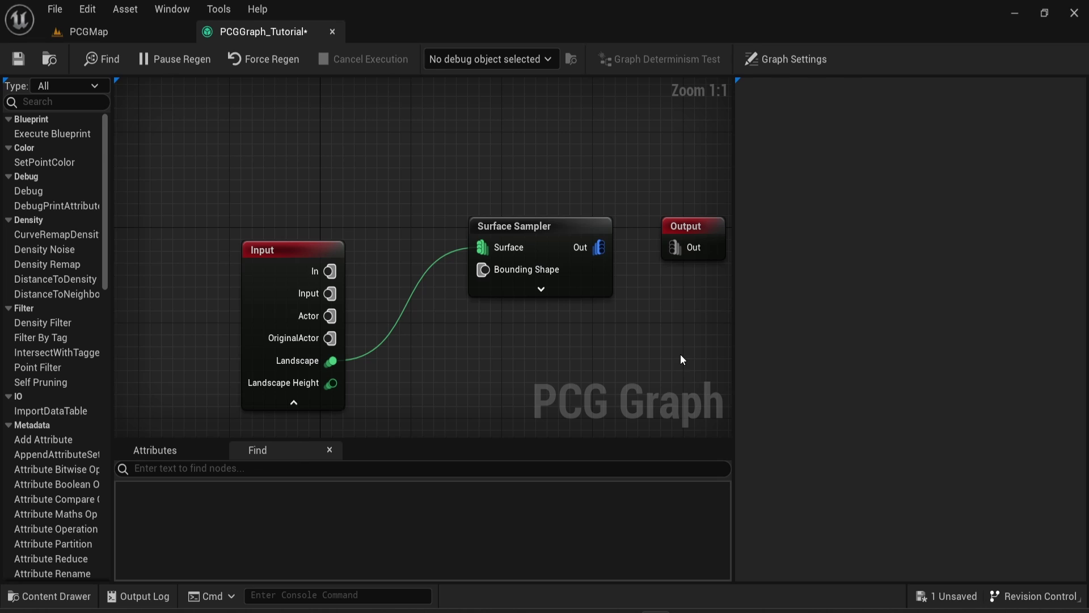
Turn on debug display for the Surface Sampler node and save the graph.
click(597, 227)
key(d)
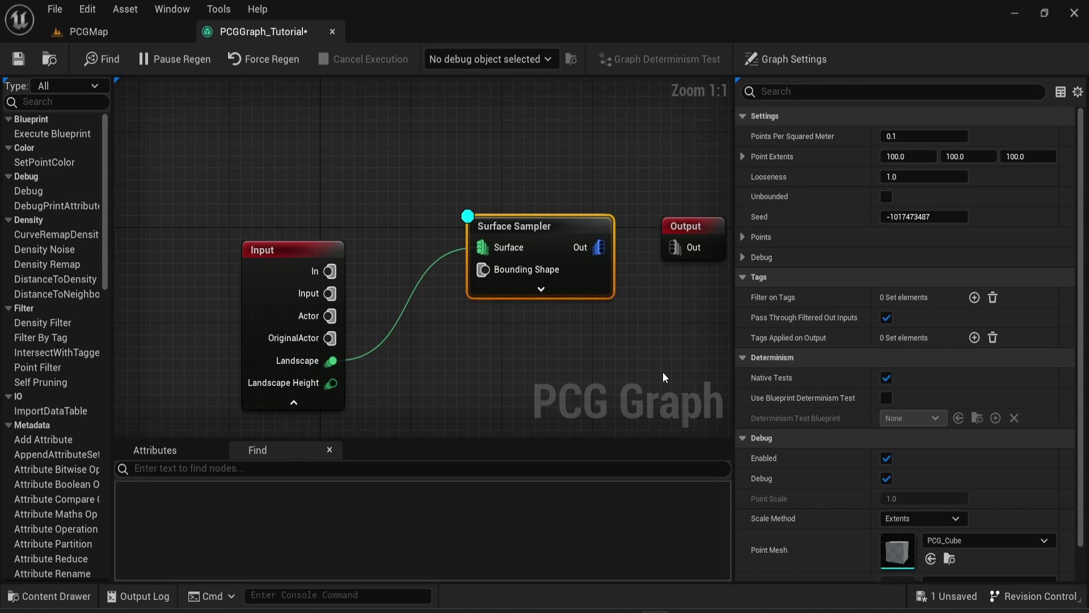
key(d)
key(d)
key(ctrl+s)
Return to the PCGMap level and place a PCGVolume in it.
click(102, 36)
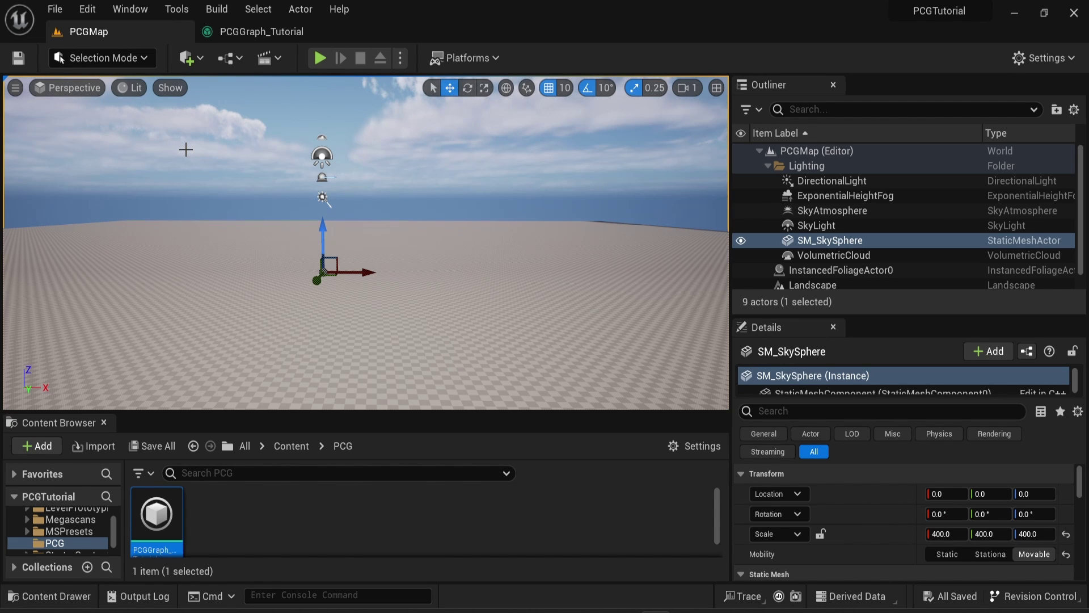
click(190, 61)
mouse_move(263, 284)
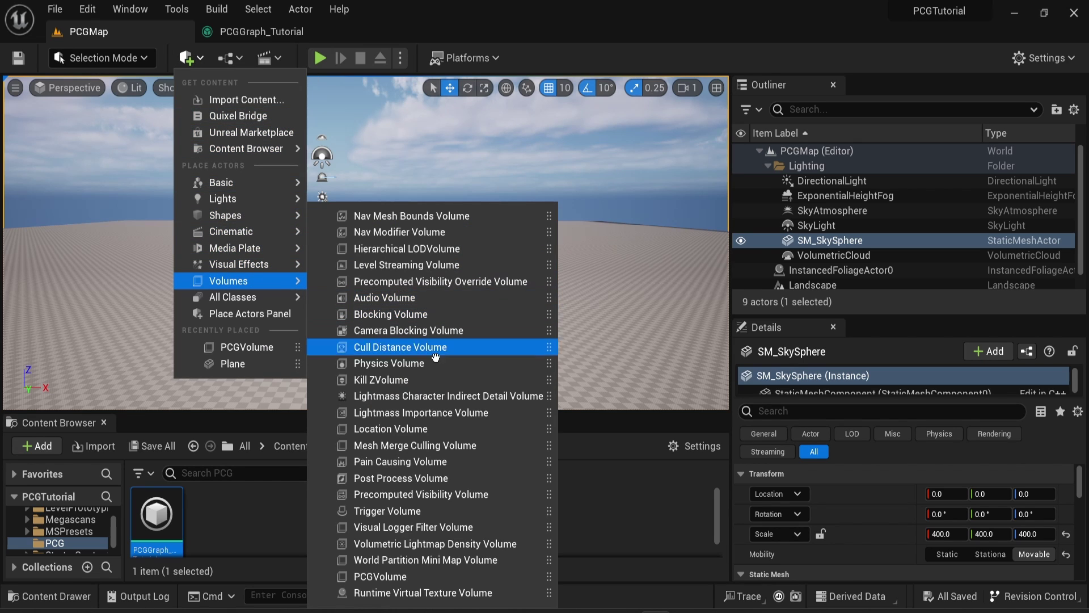
click(400, 576)
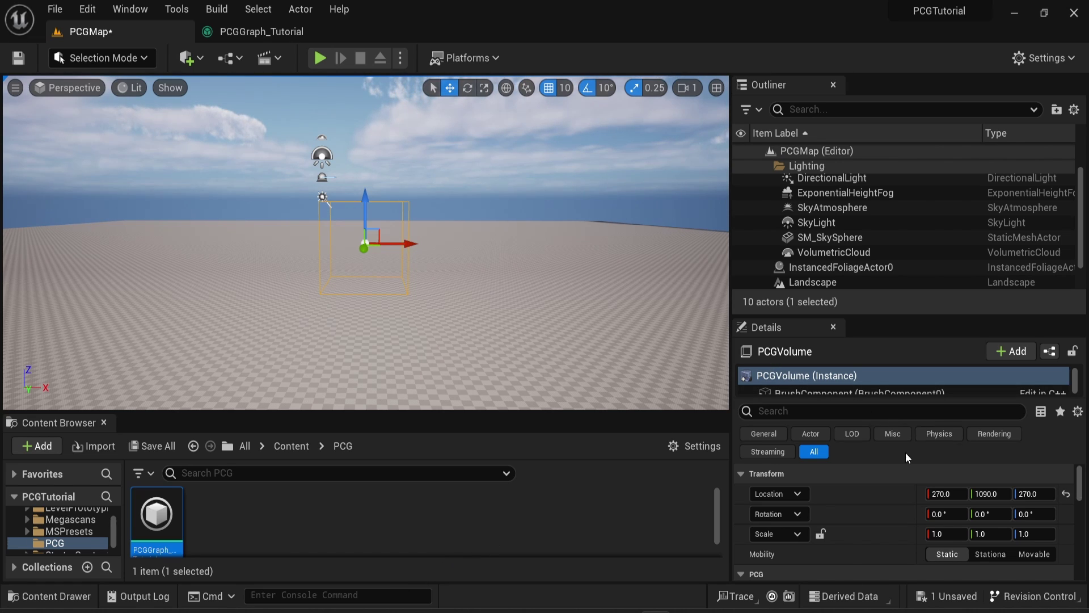
Assign PCGGraph_Tutorial as the graph of the PCGVolume's PCG component instance and save the level.
scroll(884, 489, down, 2)
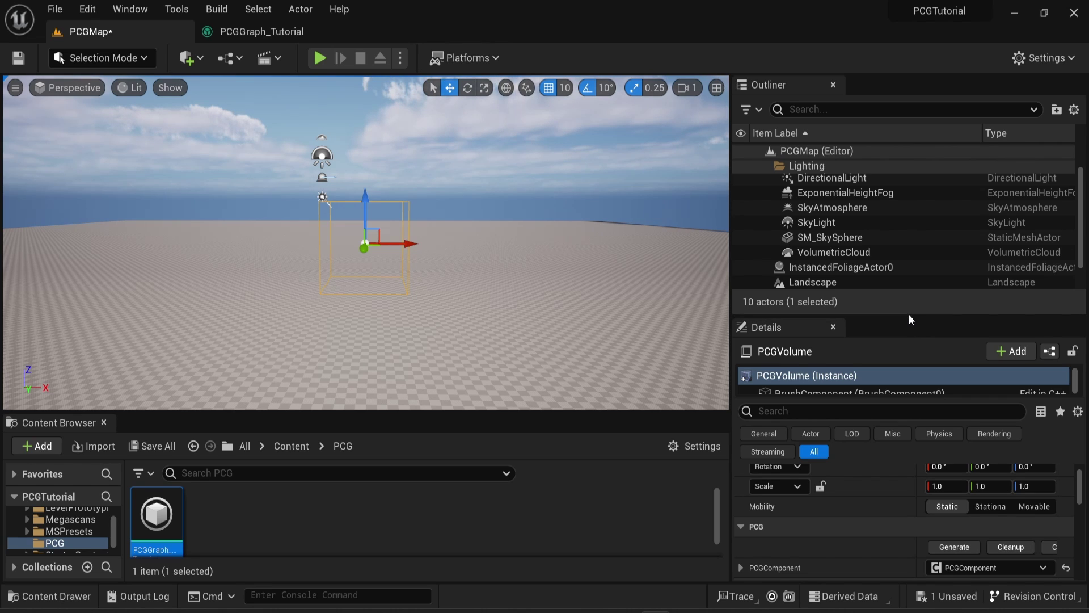
drag(908, 314, 909, 202)
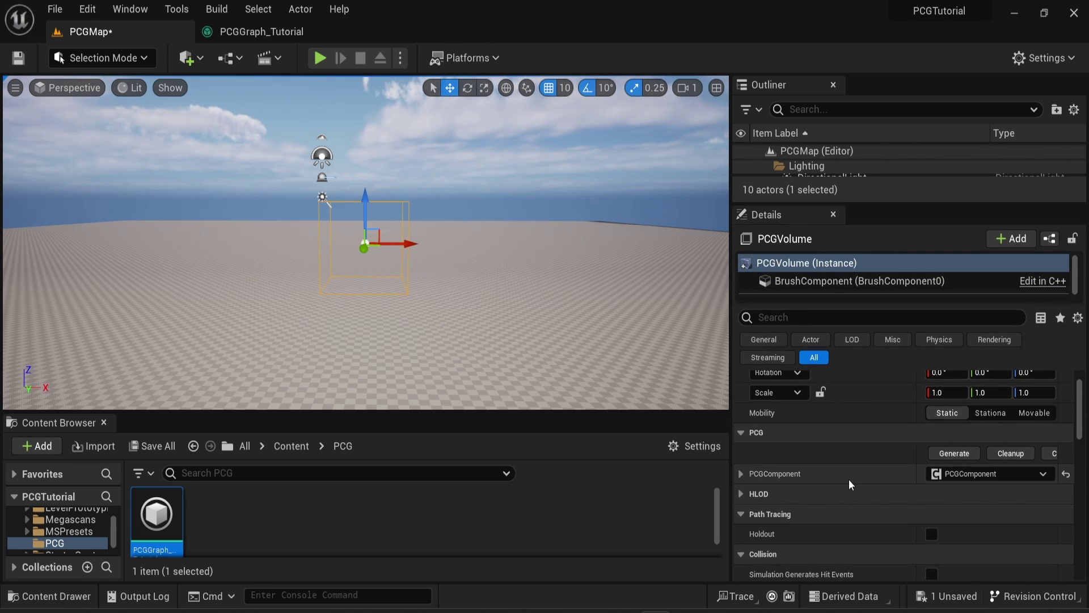
click(742, 473)
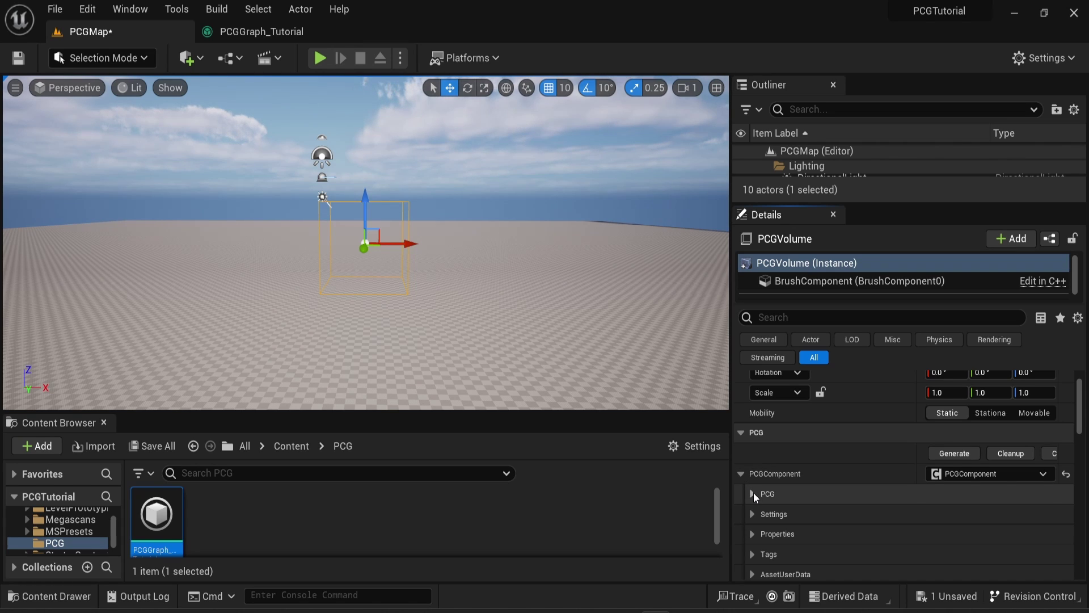
click(754, 493)
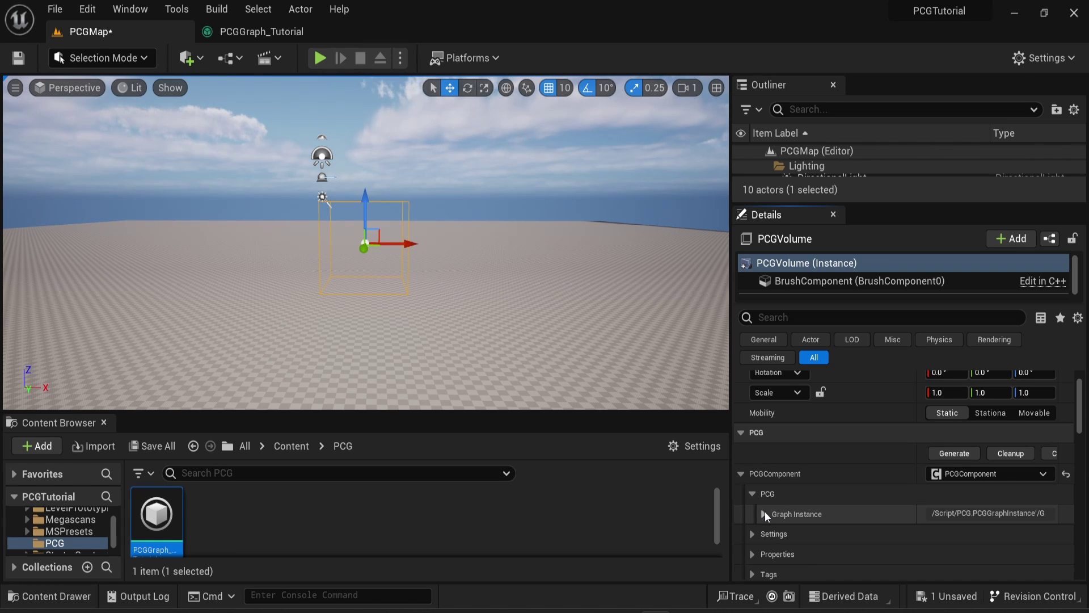
click(764, 514)
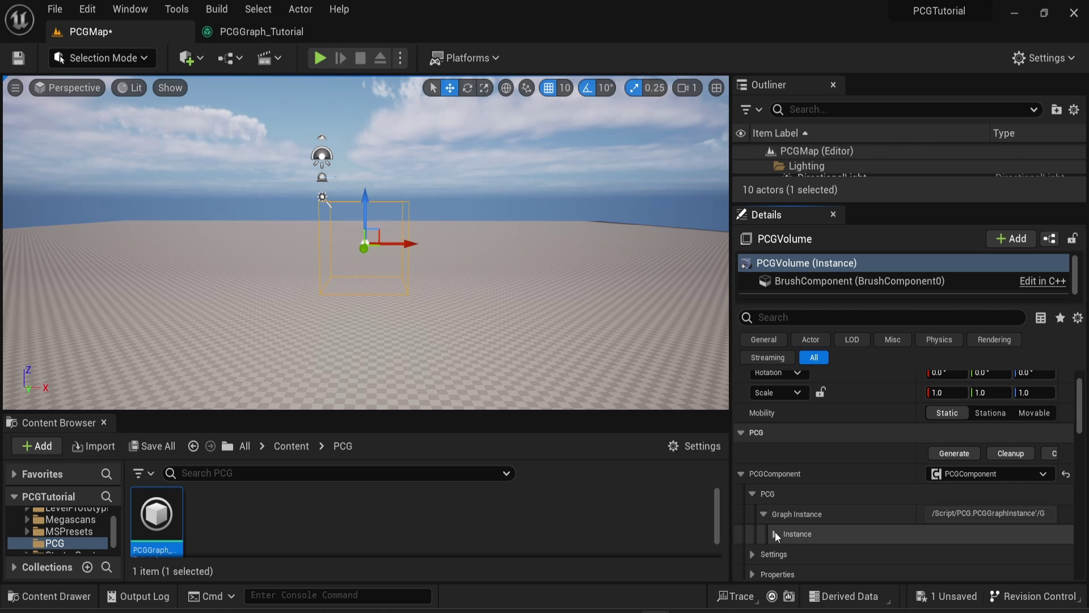
click(775, 533)
scroll(819, 541, down, 2)
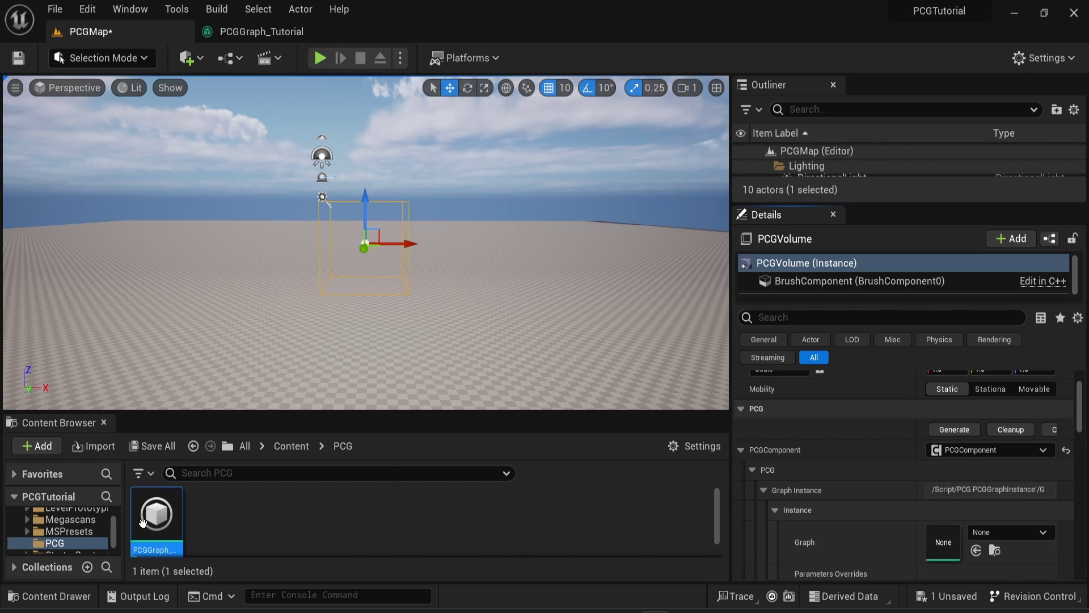
drag(157, 513, 943, 539)
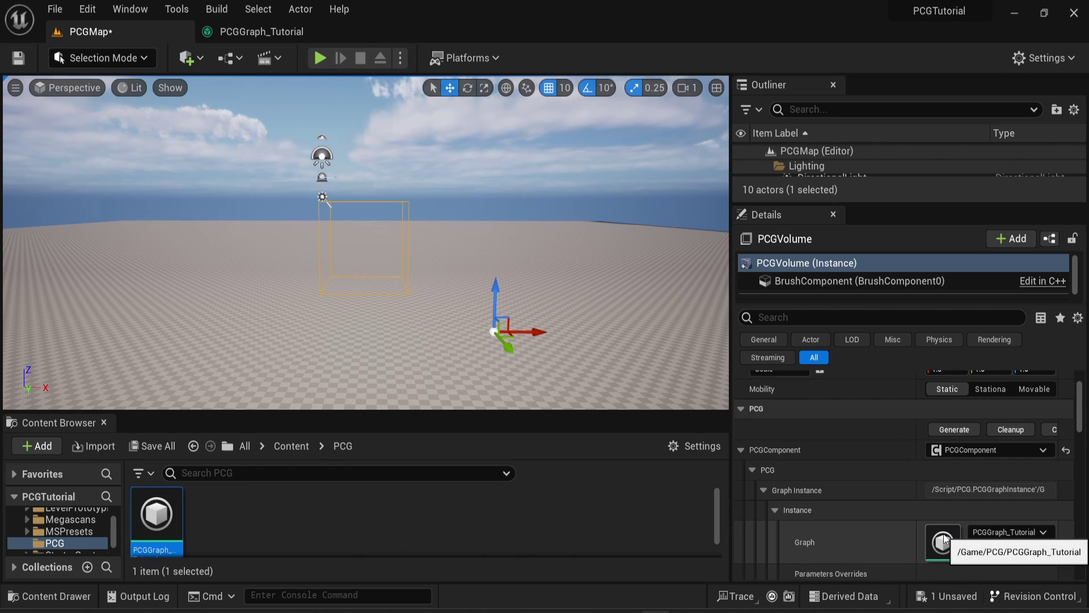
key(ctrl+s)
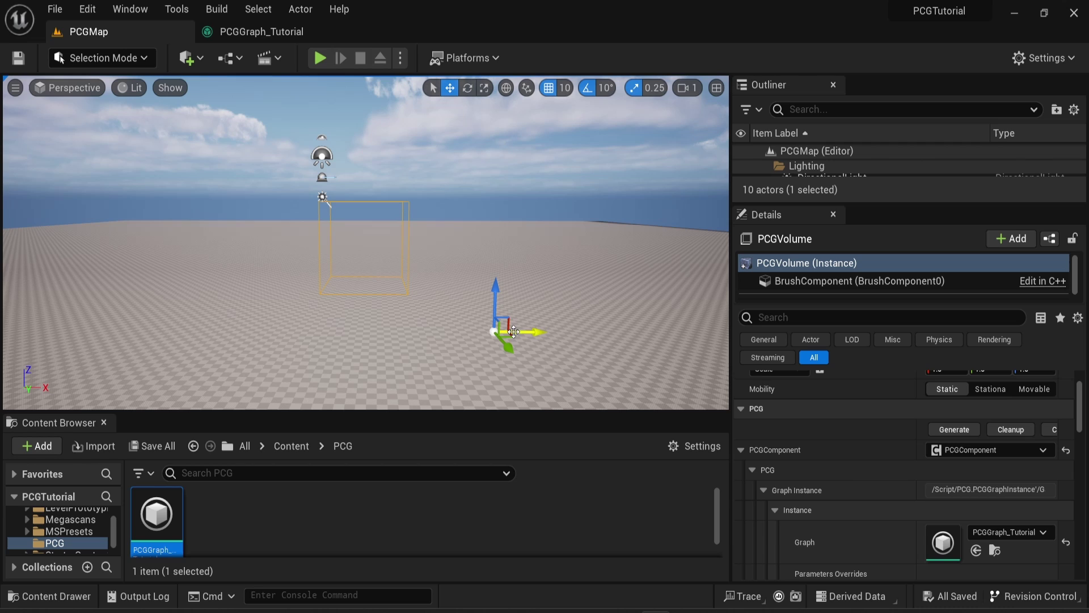
scroll(846, 479, up, 4)
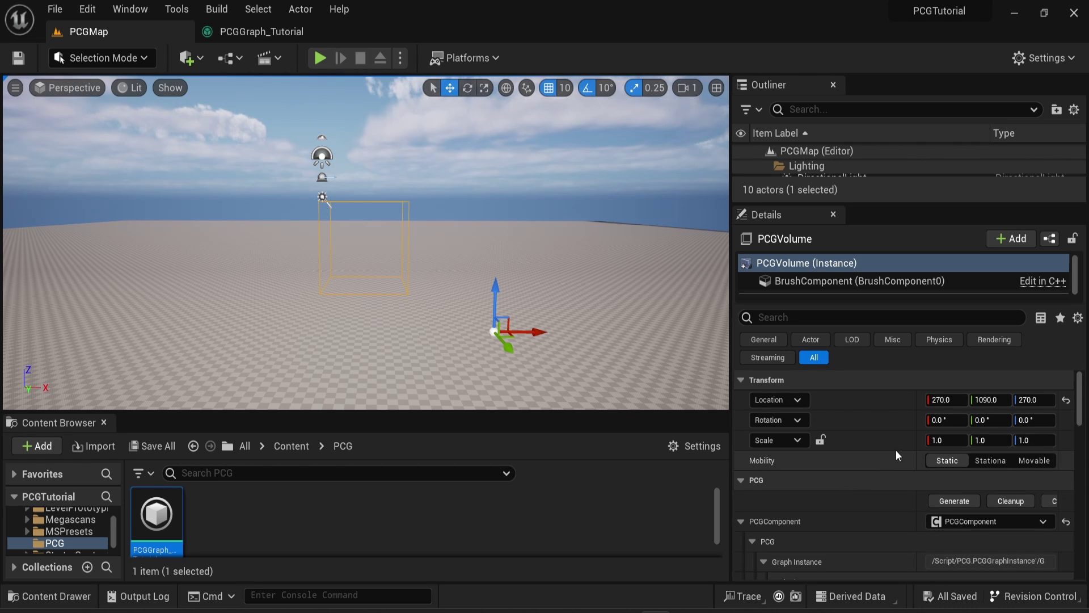
Scale the PCGVolume to 5 on the X, Y and Z axes and generate its PCG points.
click(944, 439)
text(5)
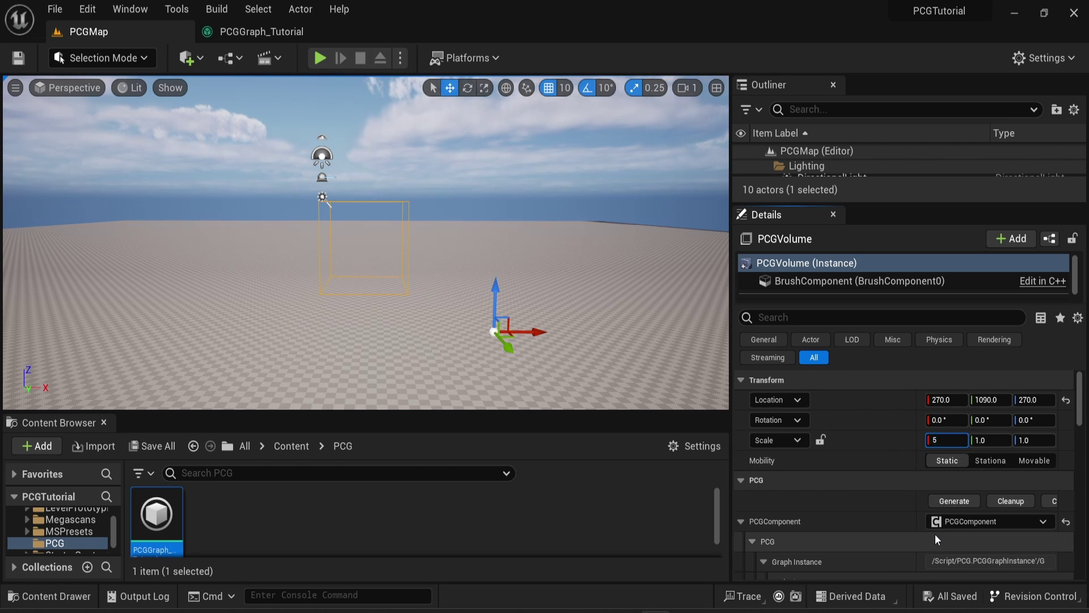
key(Tab)
text(5)
key(Tab)
text(5)
key(Return)
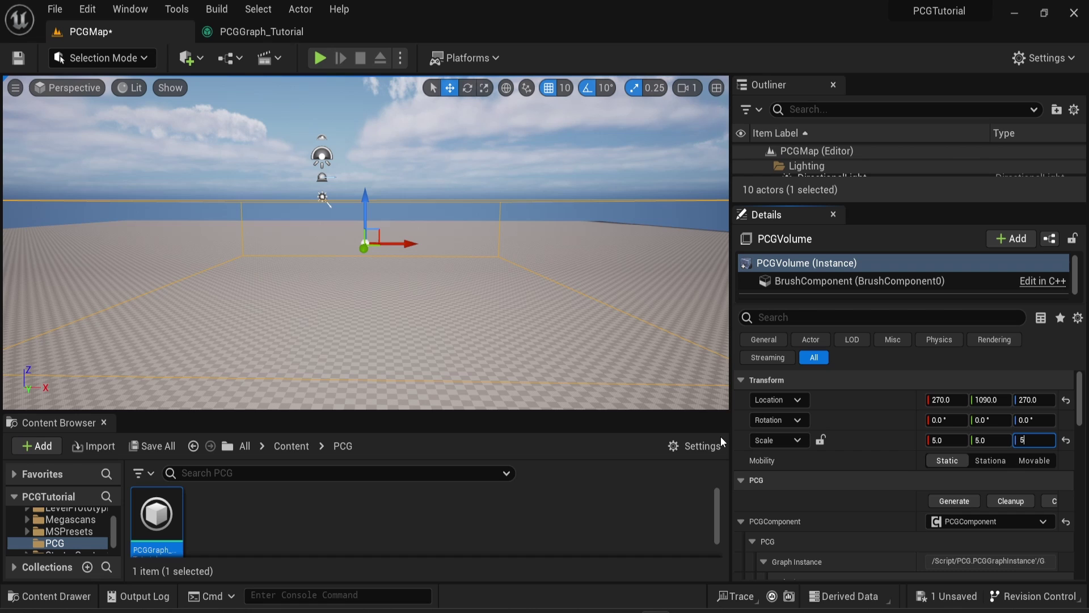
scroll(357, 257, down, 3)
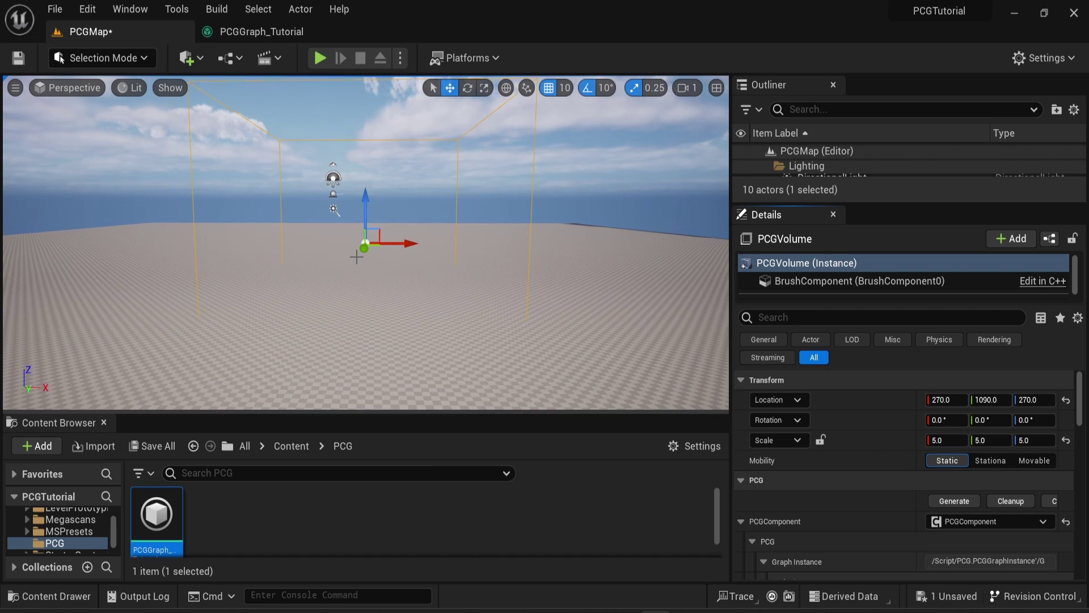
middle_drag(357, 257, 356, 238)
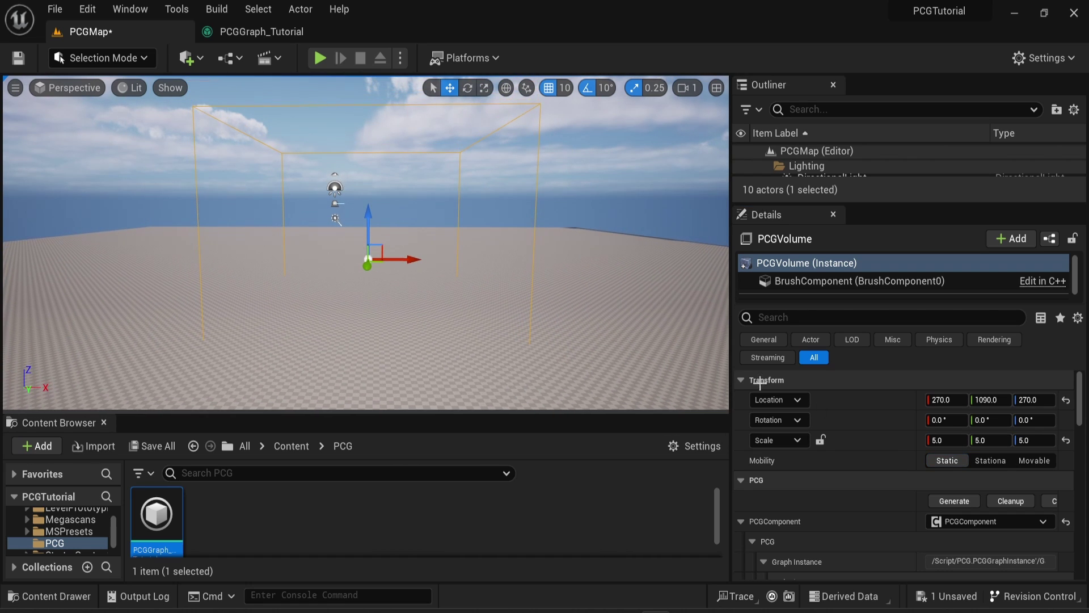
click(938, 502)
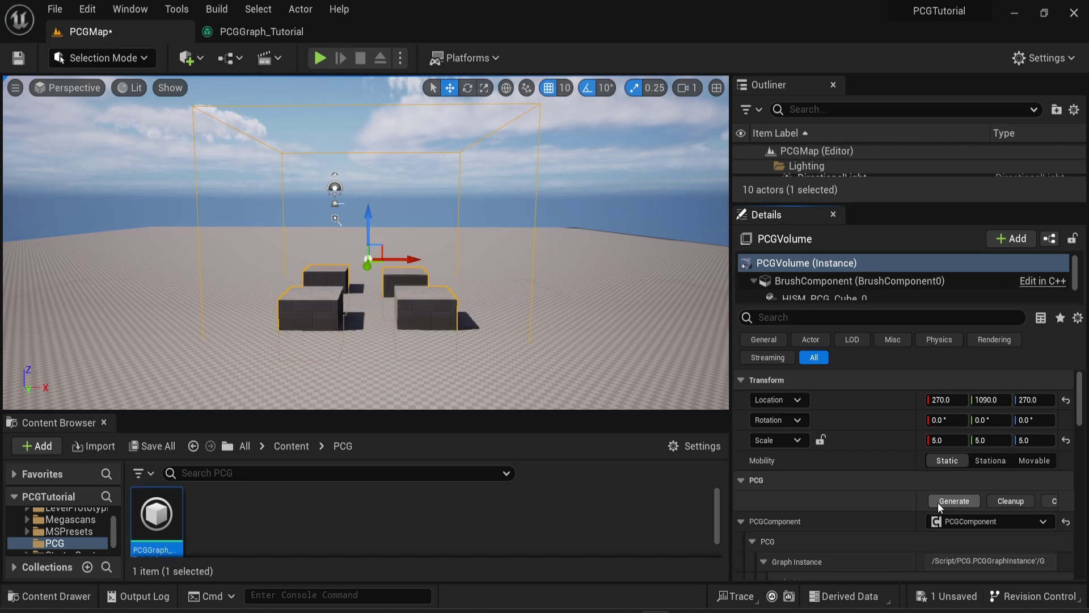
Enlarge the PCGVolume by setting its X and Y scale to 10.
click(946, 440)
text(10)
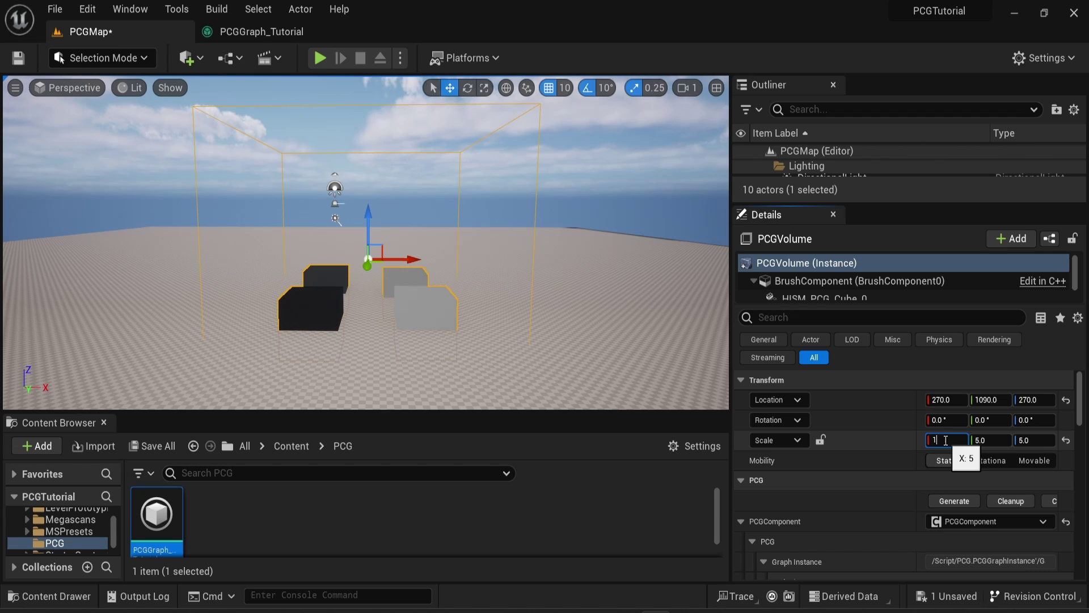
key(Return)
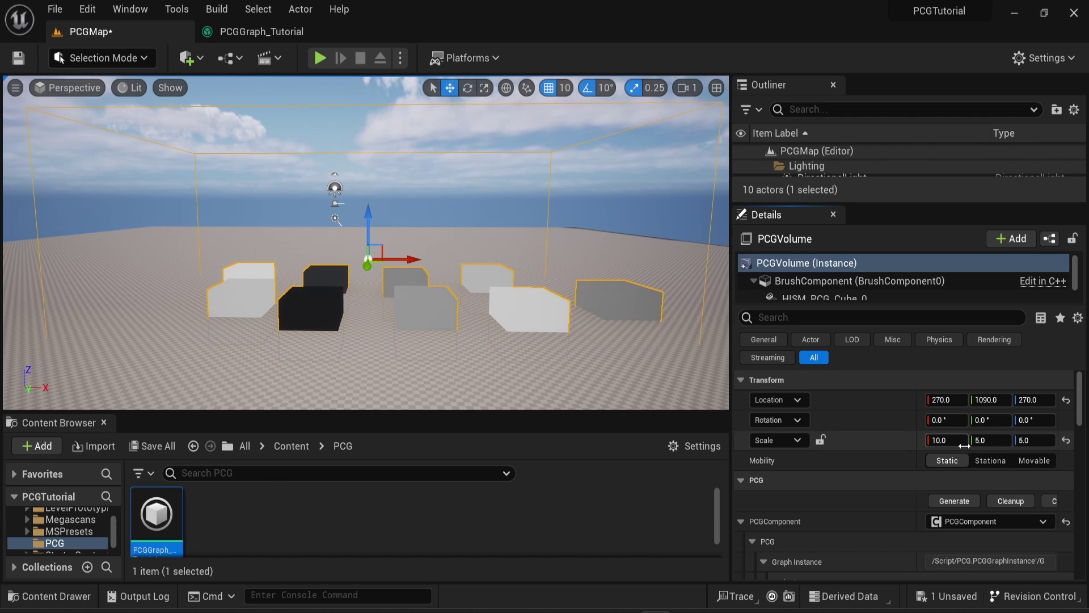
click(992, 436)
text(10)
key(Return)
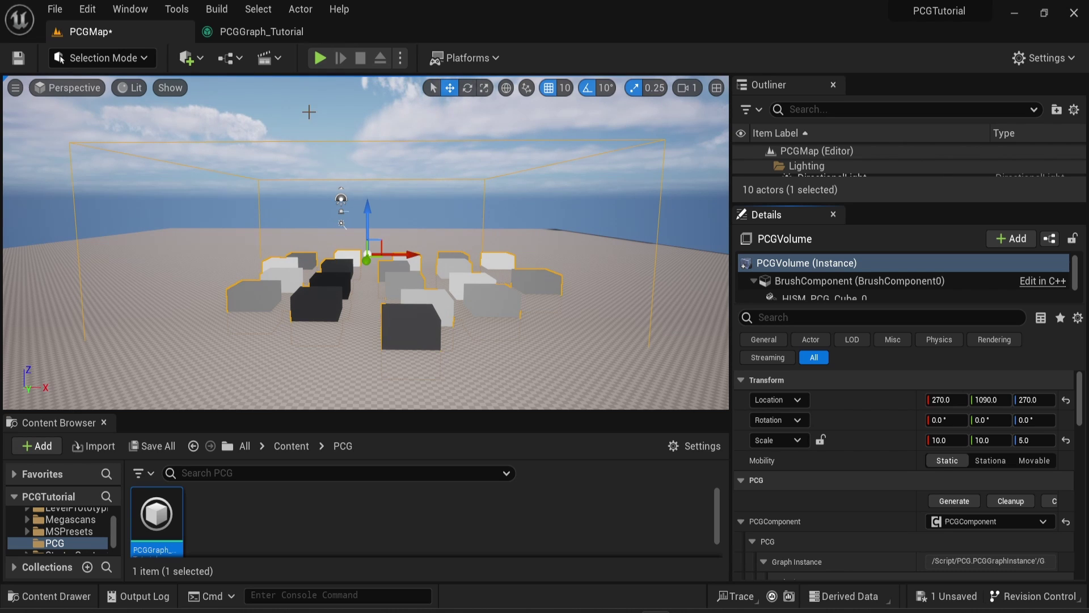
In PCGGraph_Tutorial, set the Surface Sampler's Points Per Squared Meter to 0.2 and check the result in the PCGMap level.
click(267, 33)
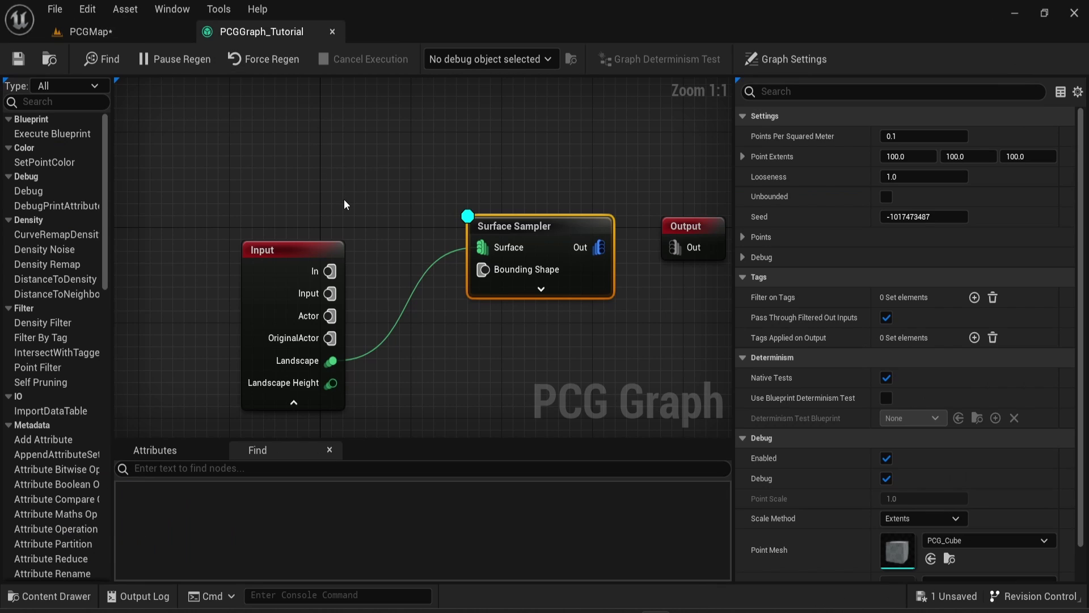
scroll(347, 202, down, 1)
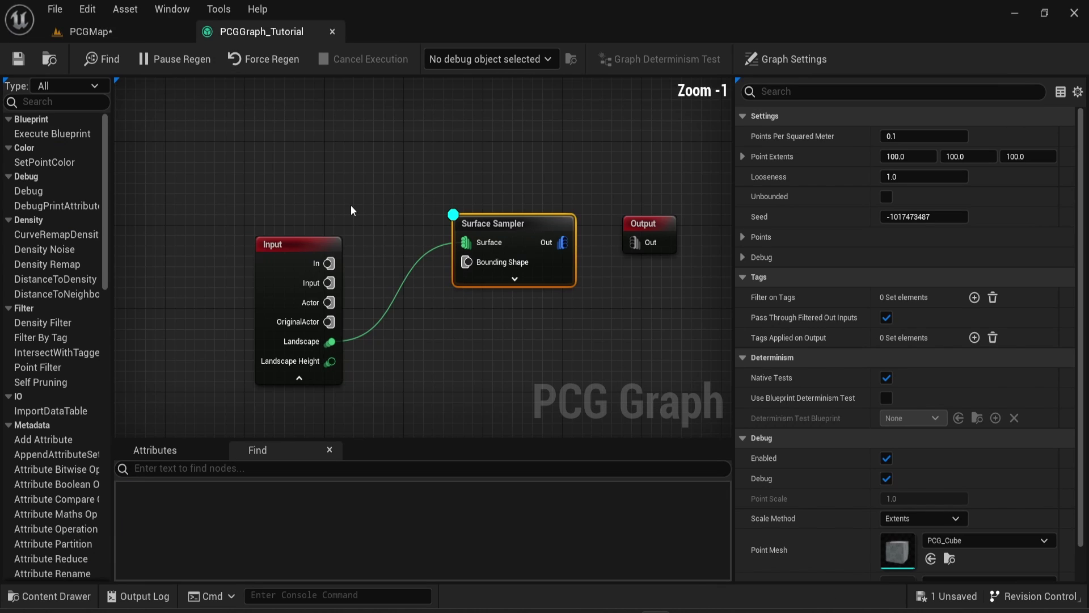
click(901, 135)
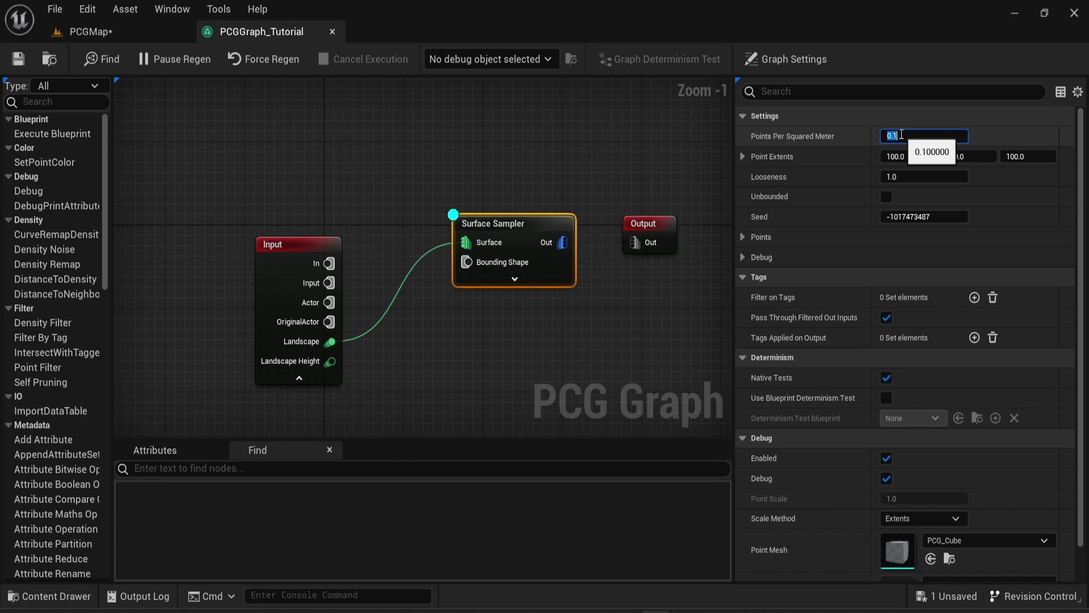
text(0.2)
key(Return)
click(111, 33)
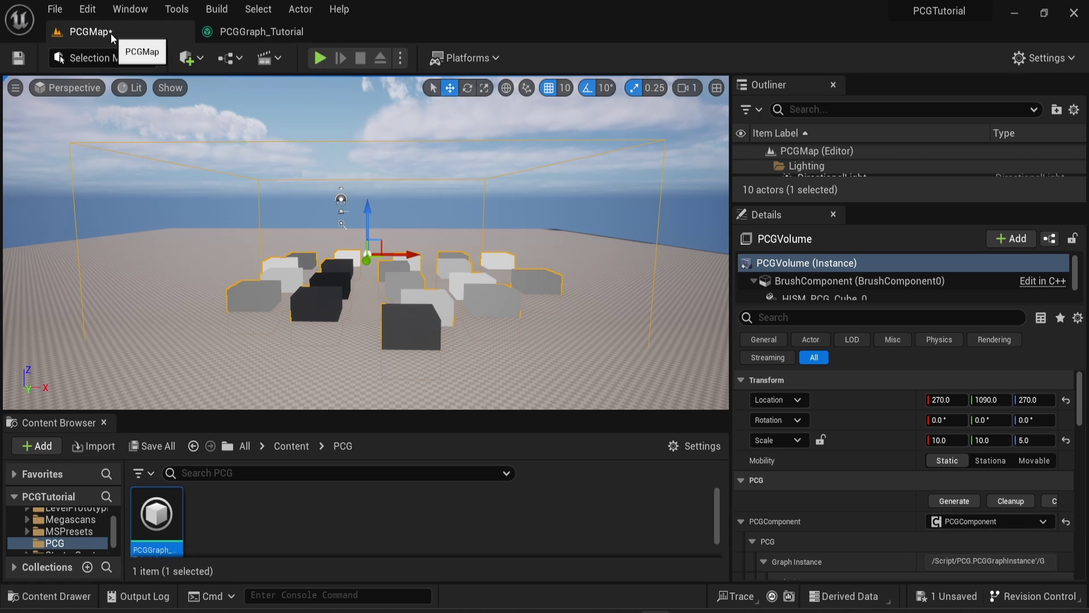
Change the Surface Sampler's Points Per Squared Meter to 0.05 and check the points in the level.
click(248, 32)
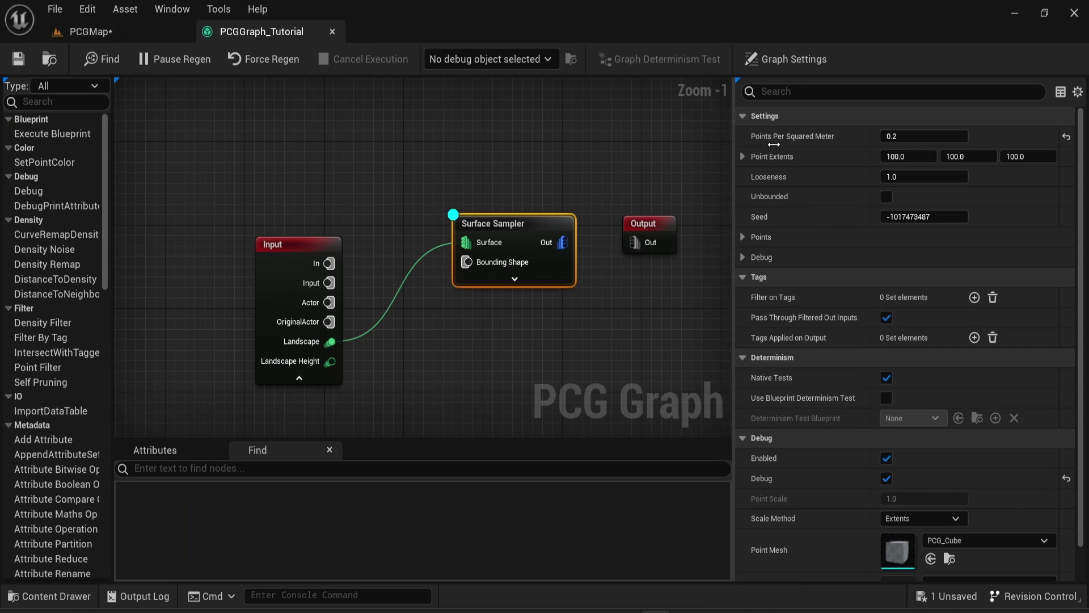
click(917, 137)
text(0.05)
key(Return)
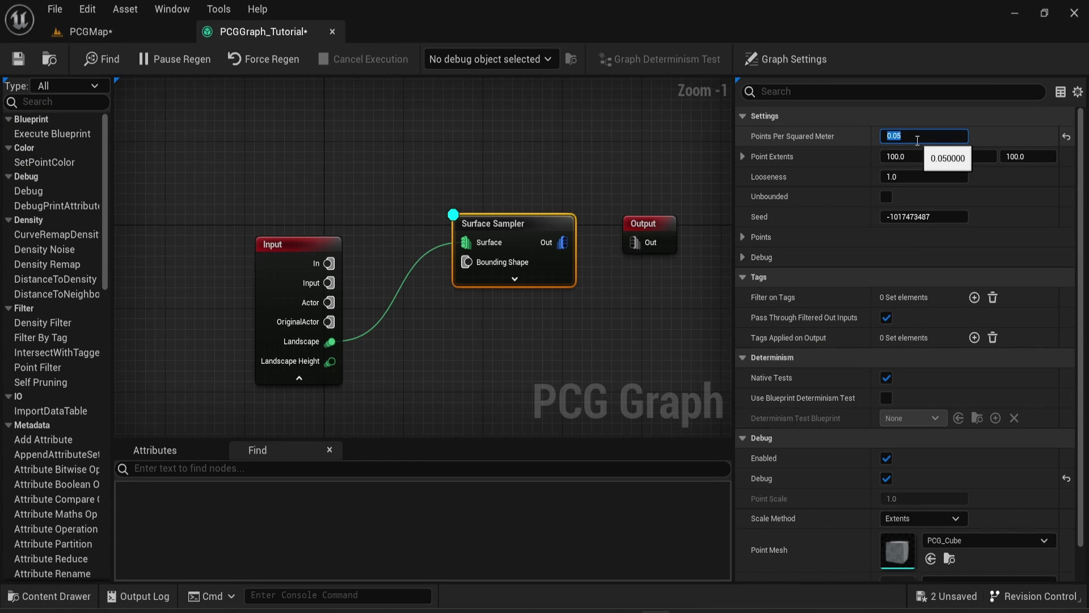
click(111, 29)
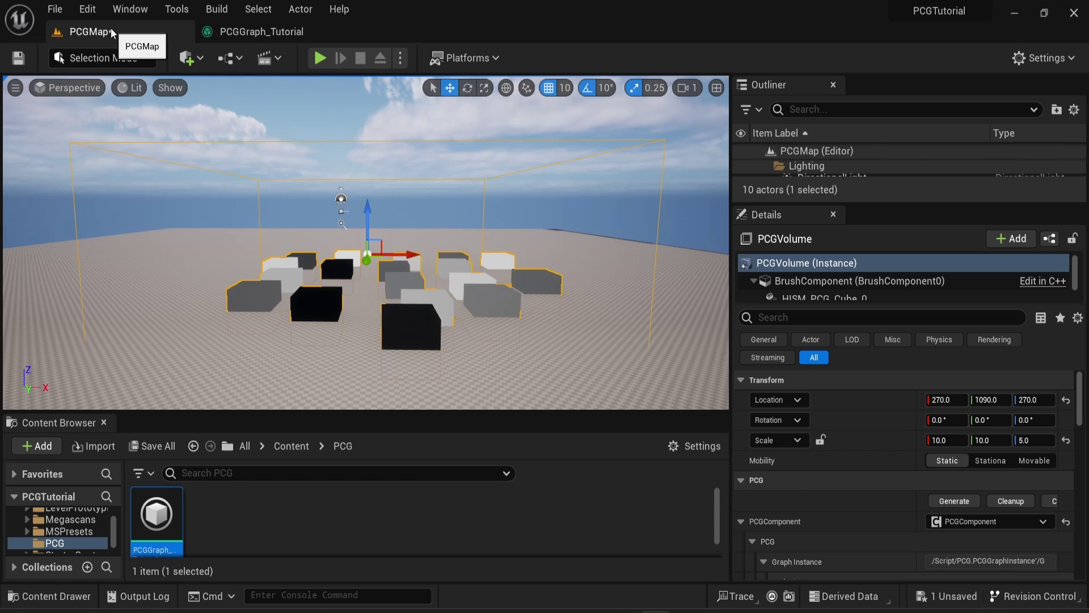
Set the Surface Sampler's Point Extents to 50 on all three axes and view the points in the PCGMap level.
click(231, 30)
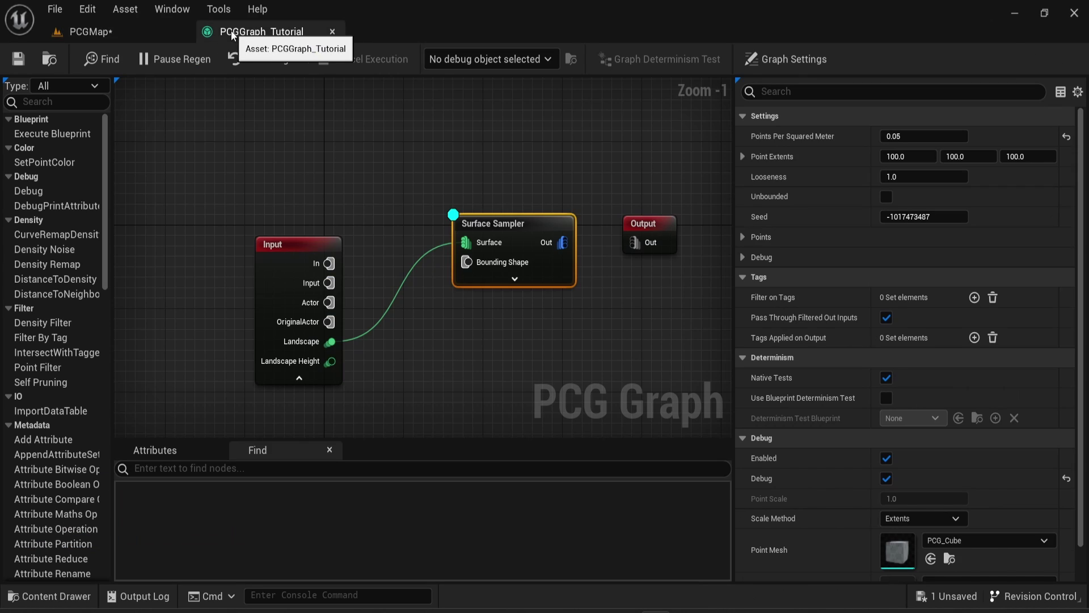
click(908, 156)
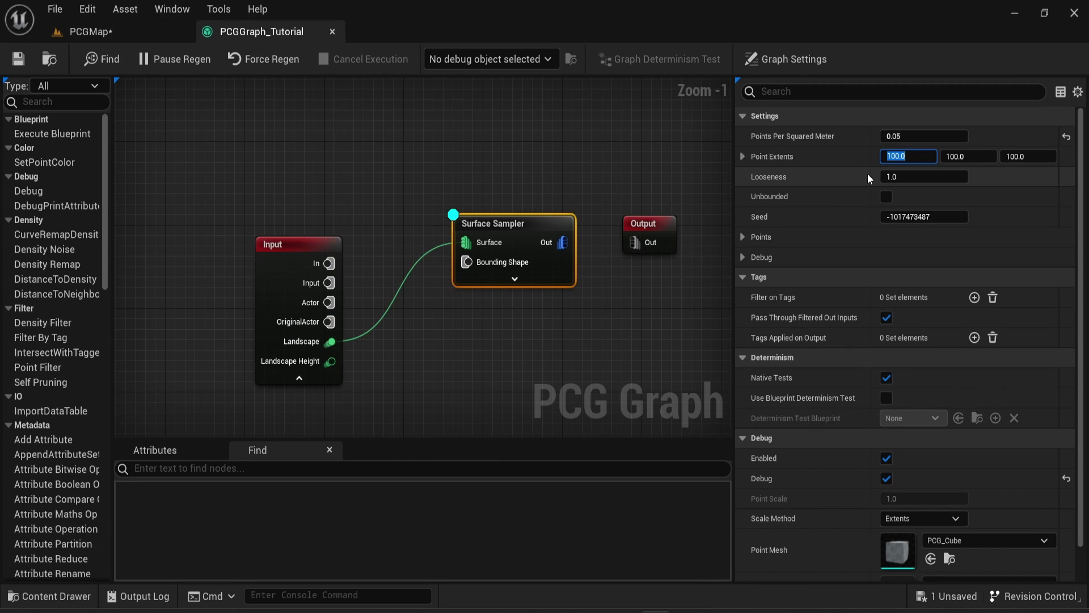
text(50)
key(Tab)
text(50)
key(Tab)
text(50)
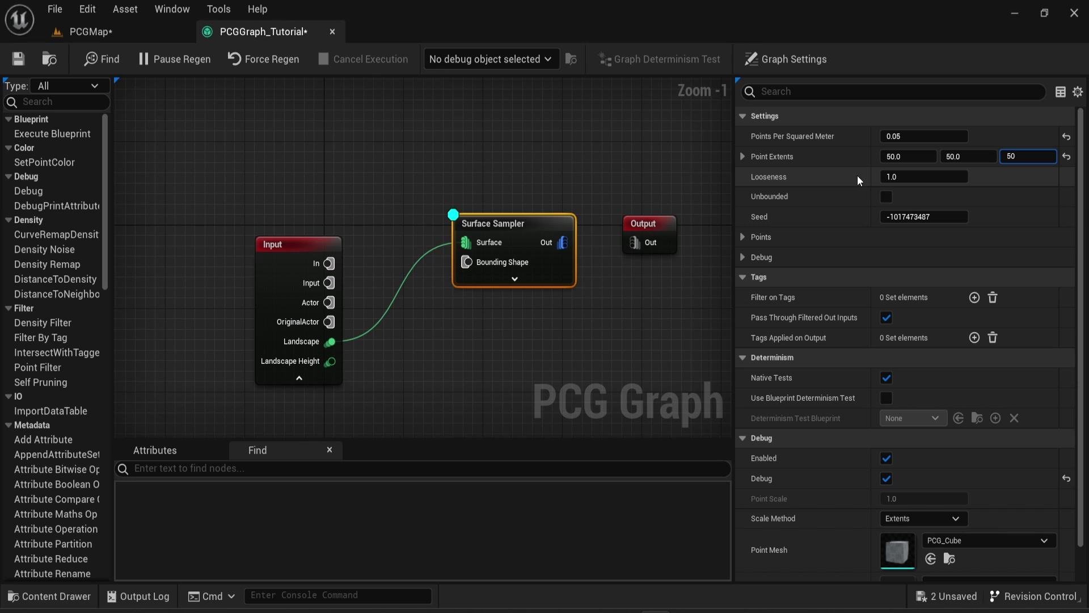
key(Return)
click(116, 39)
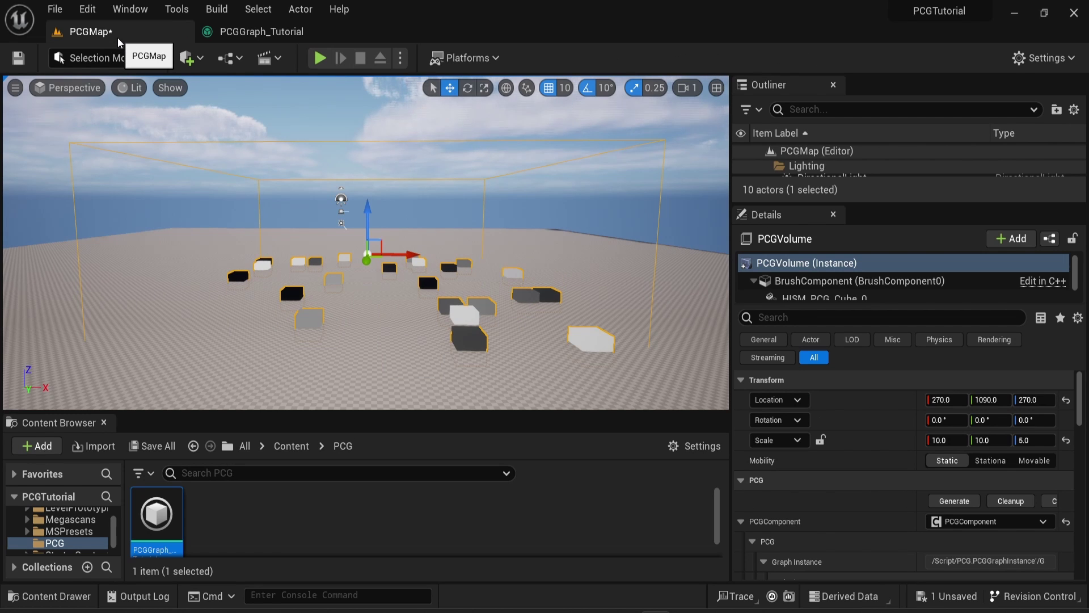
Set the Surface Sampler's Points Per Squared Meter to 0.15, save the graph and view the points in the level.
click(220, 33)
click(920, 136)
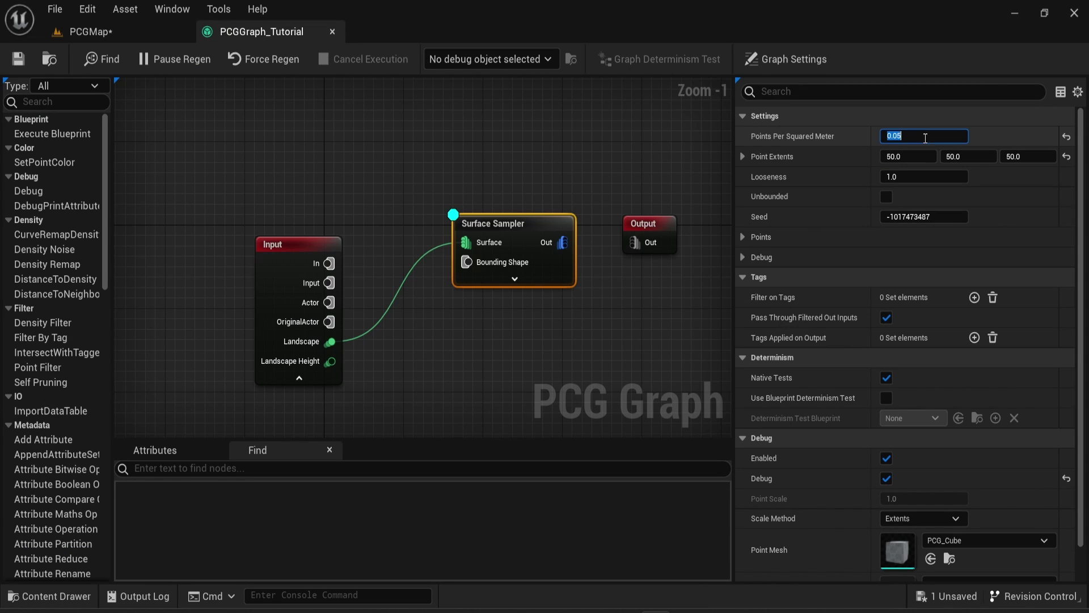
text(0.15)
key(Return)
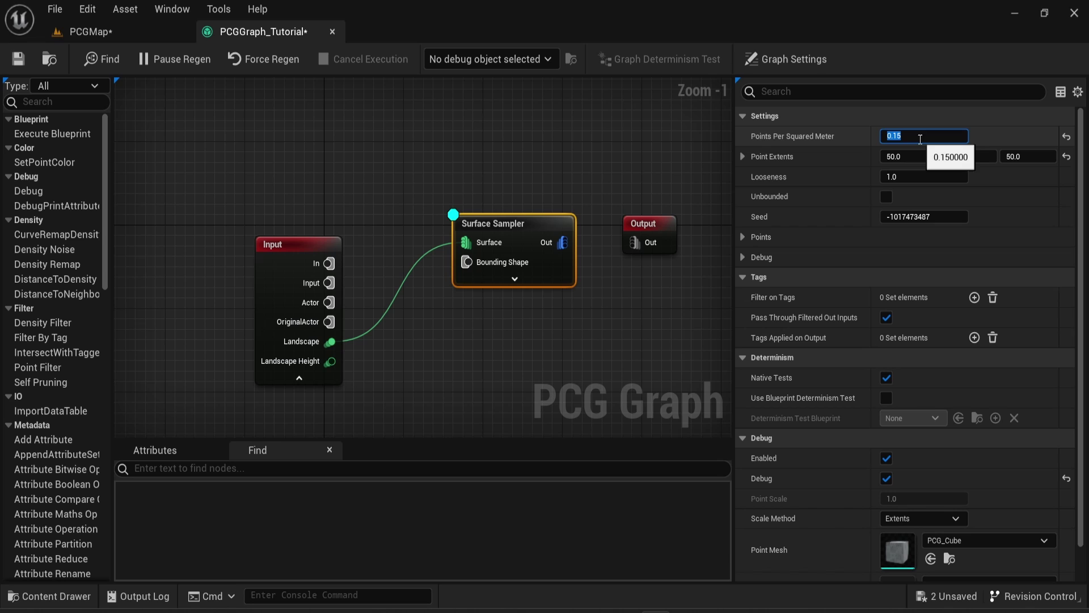
key(ctrl+s)
click(124, 30)
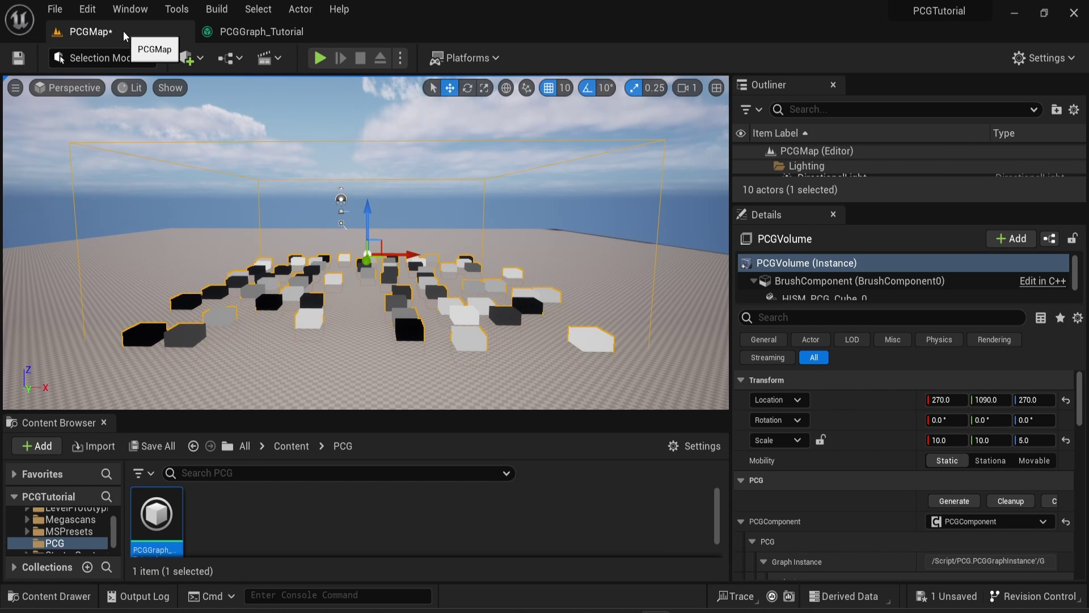
Move the Output node farther from the Surface Sampler and add a Transform Points node fed by the sampler's Out pin.
click(276, 34)
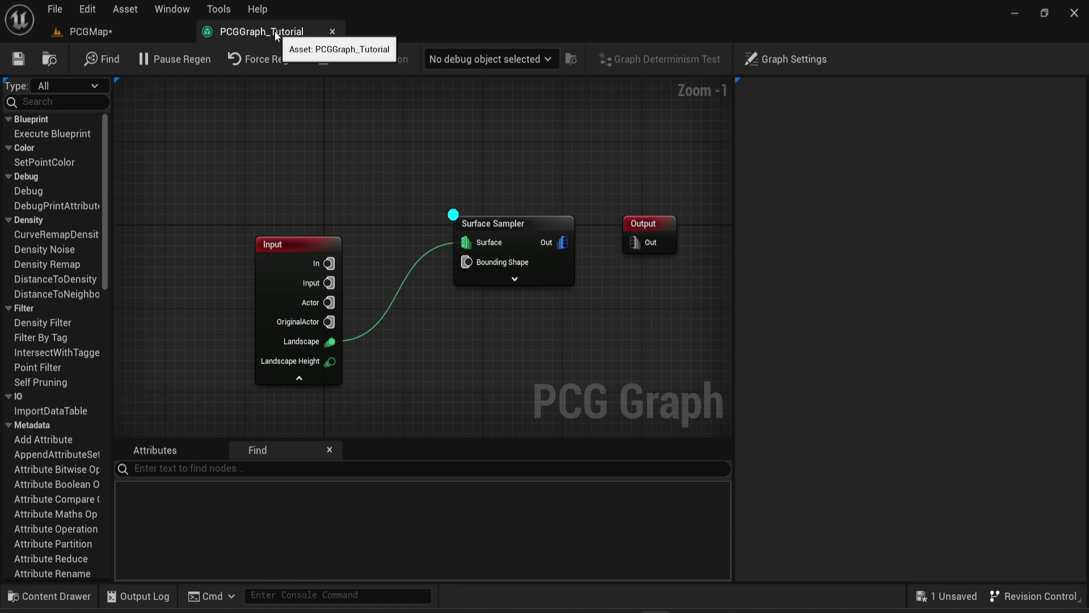
click(502, 224)
scroll(555, 182, down, 1)
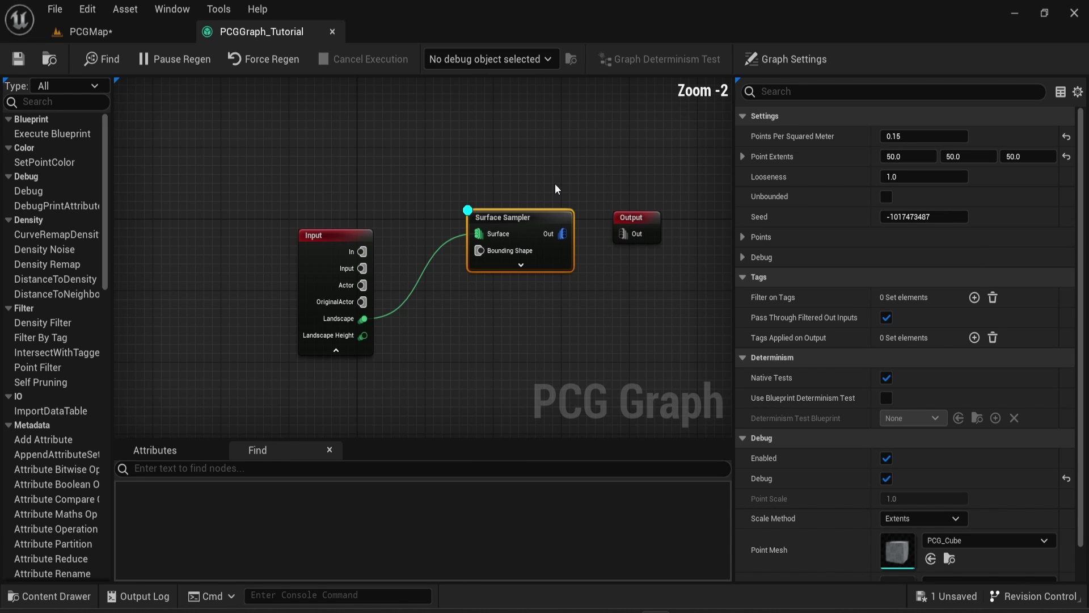
right_drag(555, 183, 449, 156)
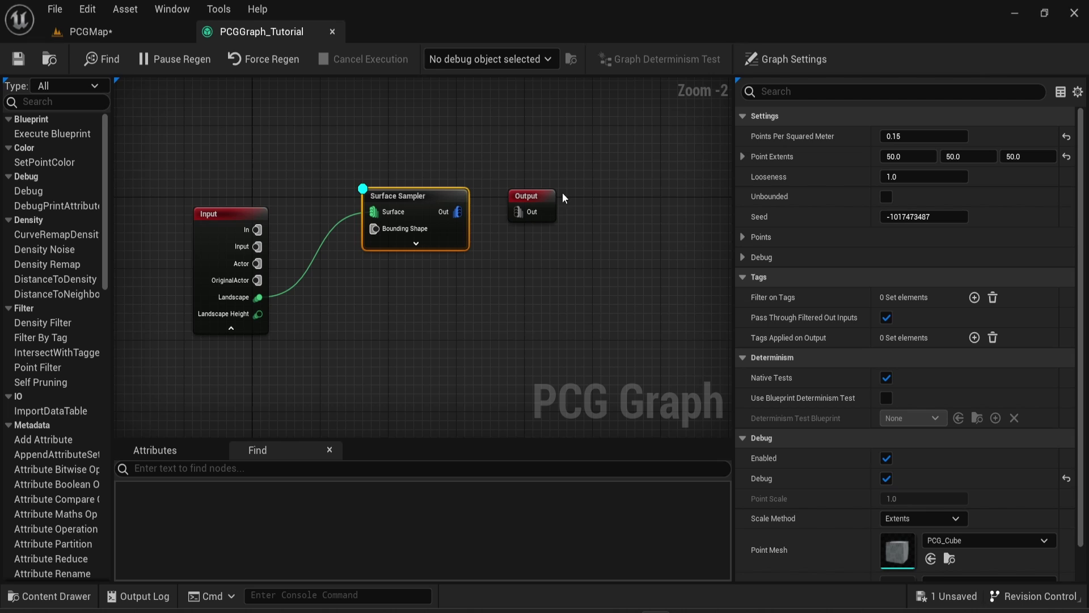
drag(534, 195, 684, 187)
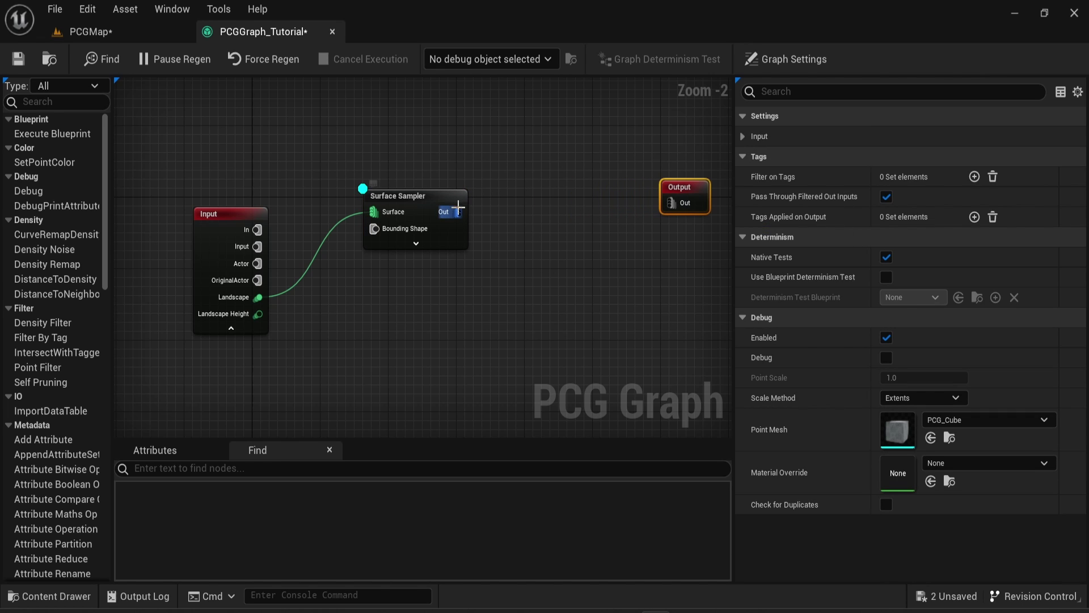
drag(458, 211, 517, 196)
text(trans)
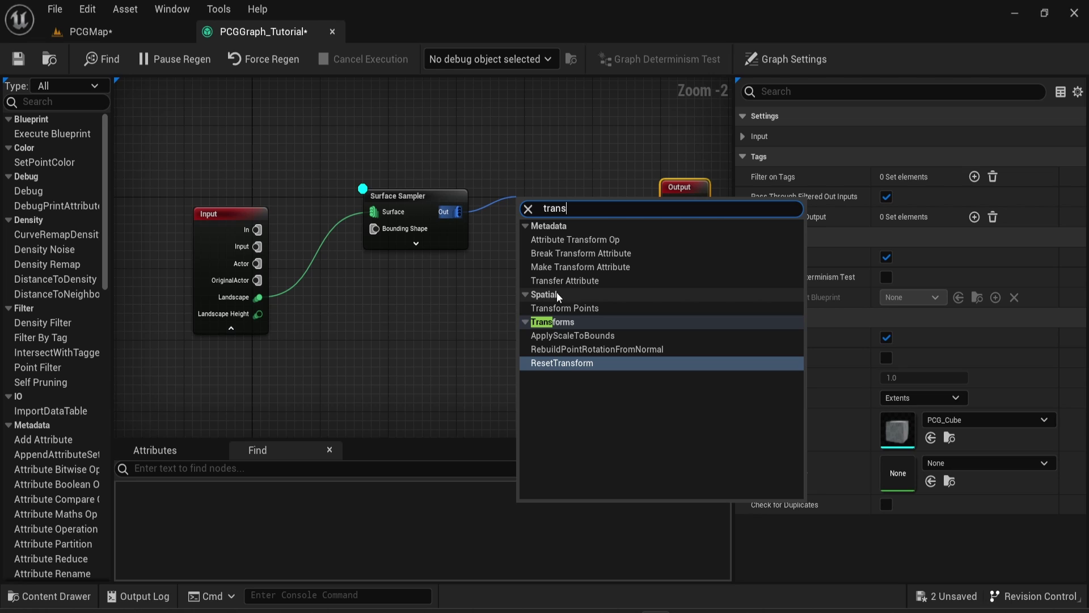
click(577, 306)
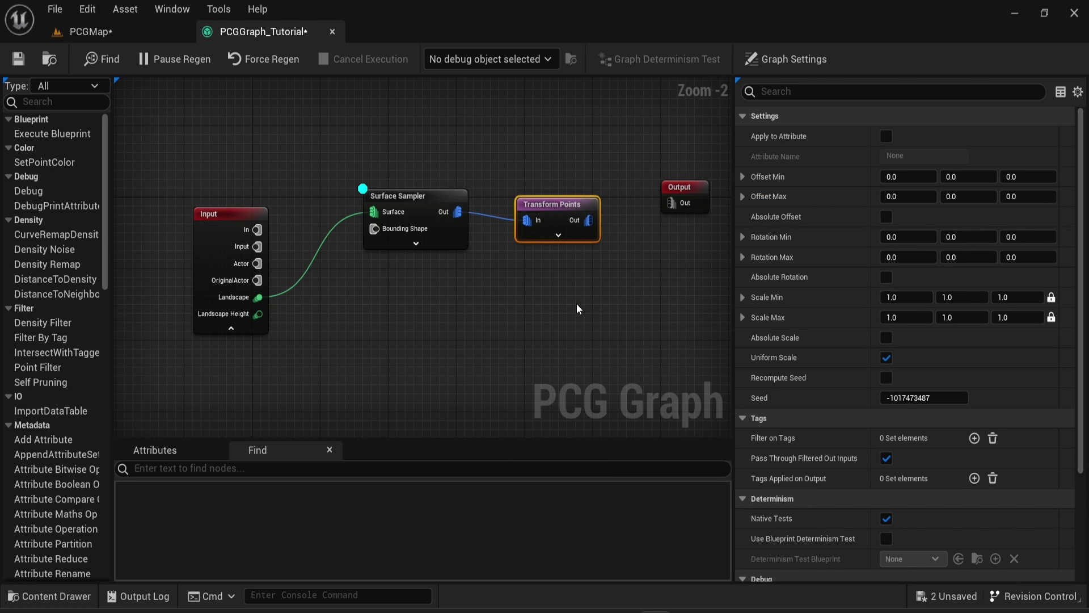
Turn on debug display for the Transform Points node and turn it off for the Surface Sampler.
click(579, 195)
click(577, 205)
scroll(825, 288, down, 3)
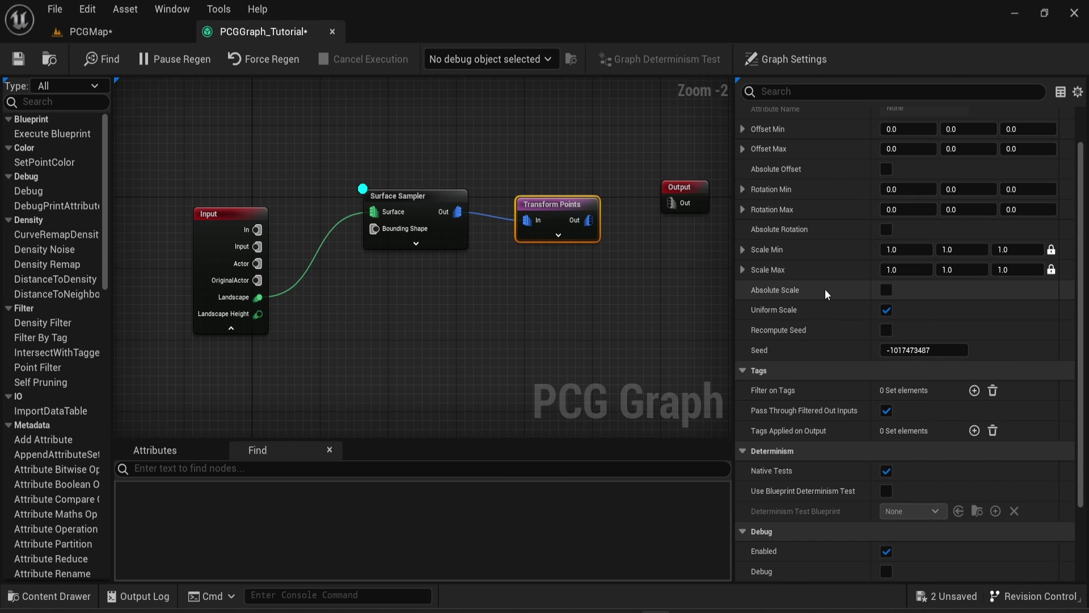
click(886, 571)
click(454, 197)
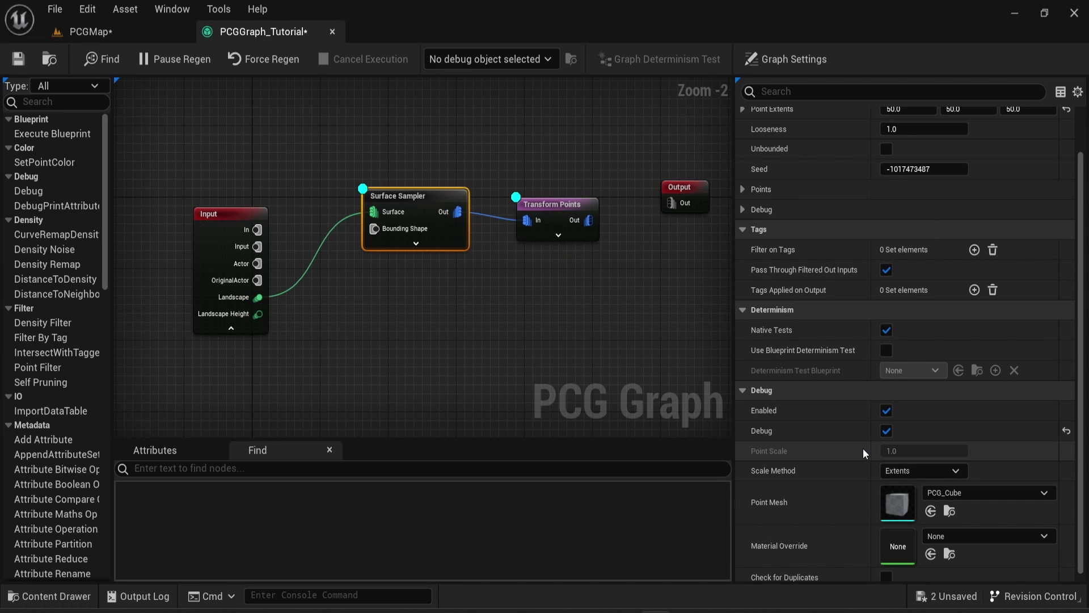
click(886, 425)
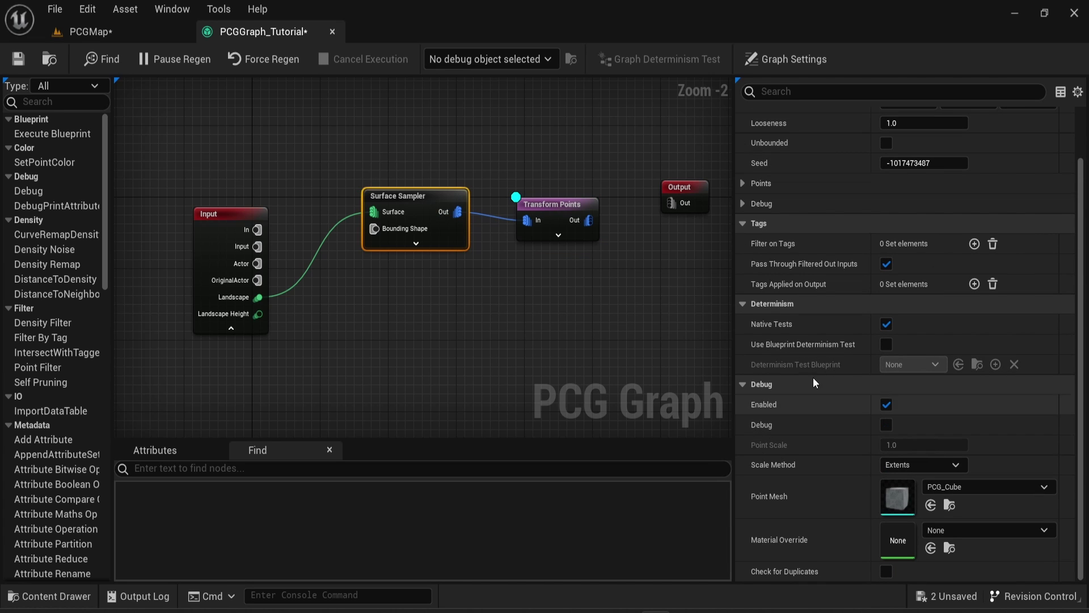
Set the Transform Points node's Rotation Max to 360 on all axes, save the graph and check the PCGMap level.
click(554, 204)
scroll(944, 308, up, 2)
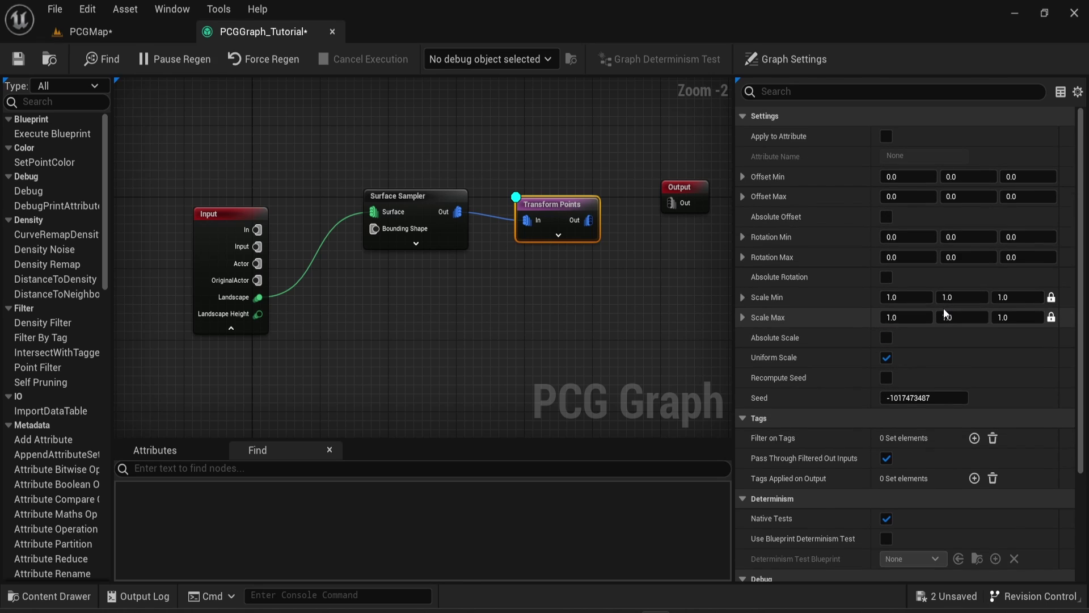
click(914, 258)
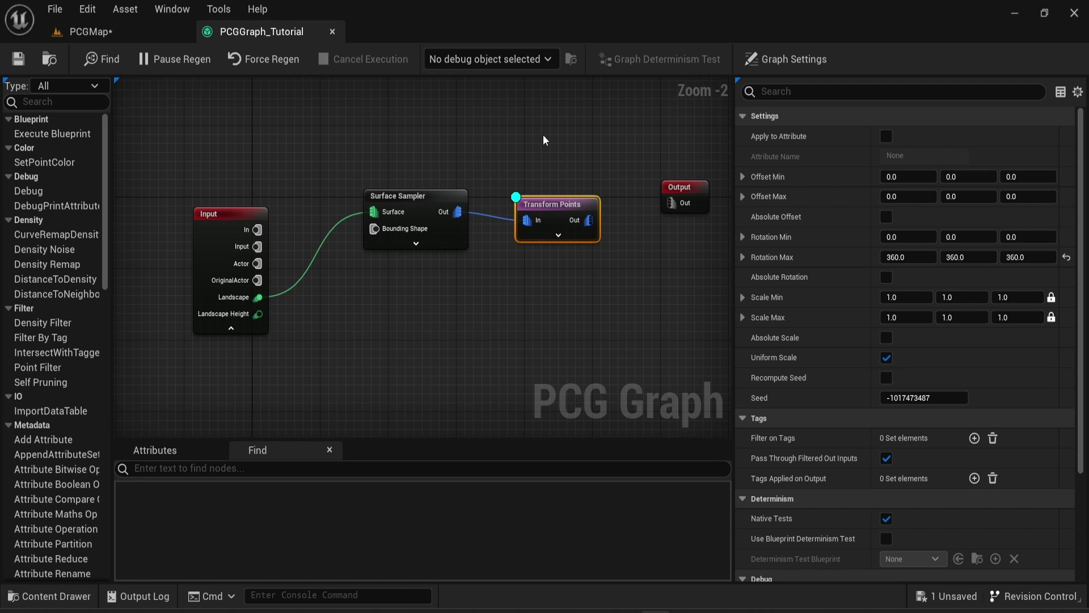
click(113, 32)
Return to PCGGraph_Tutorial and set the Transform Points node's Scale Min to 0.1 on all axes.
click(227, 32)
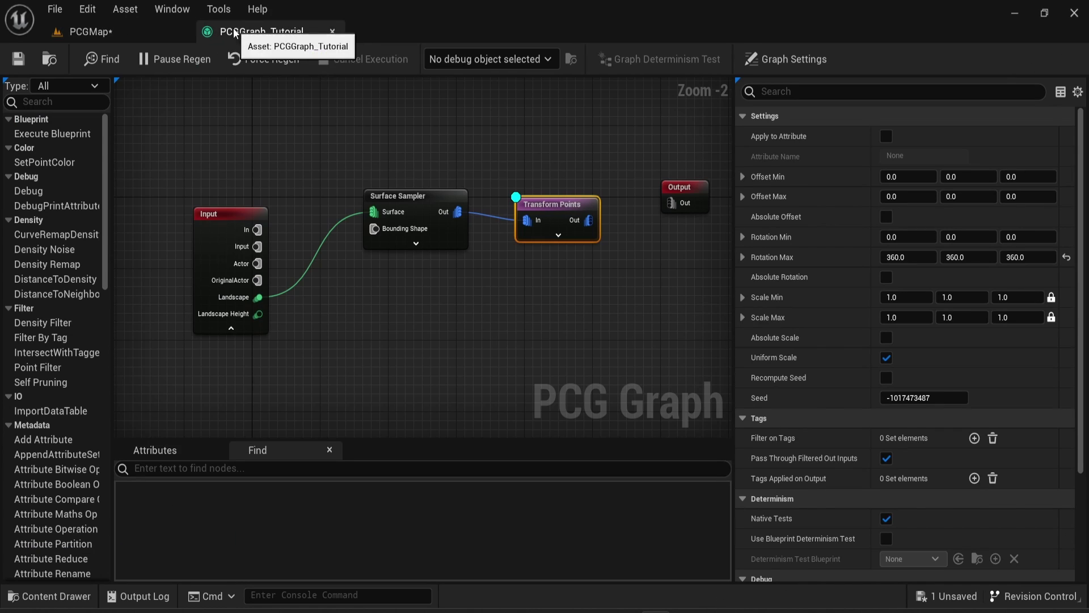
click(900, 298)
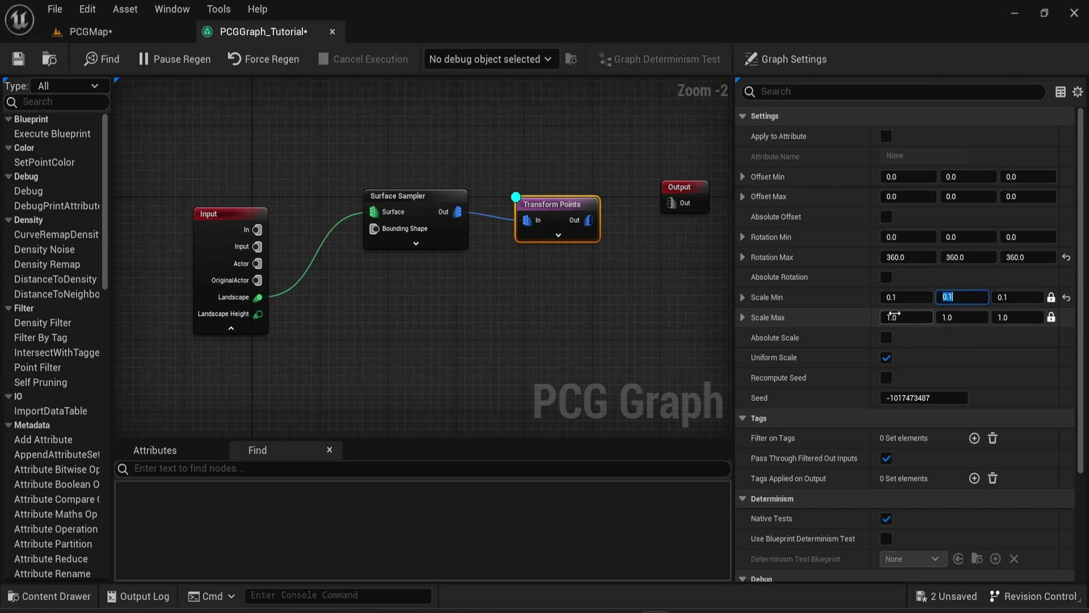
Set the Transform Points node's Scale Max to 1.5 on all axes, save the graph and check the PCGMap level.
click(896, 315)
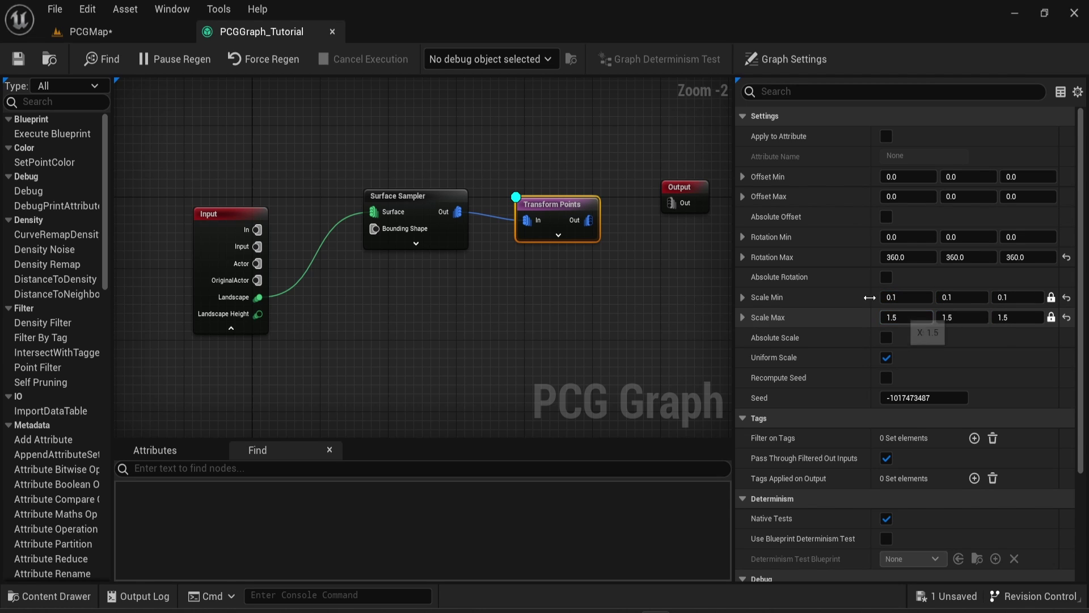
click(132, 37)
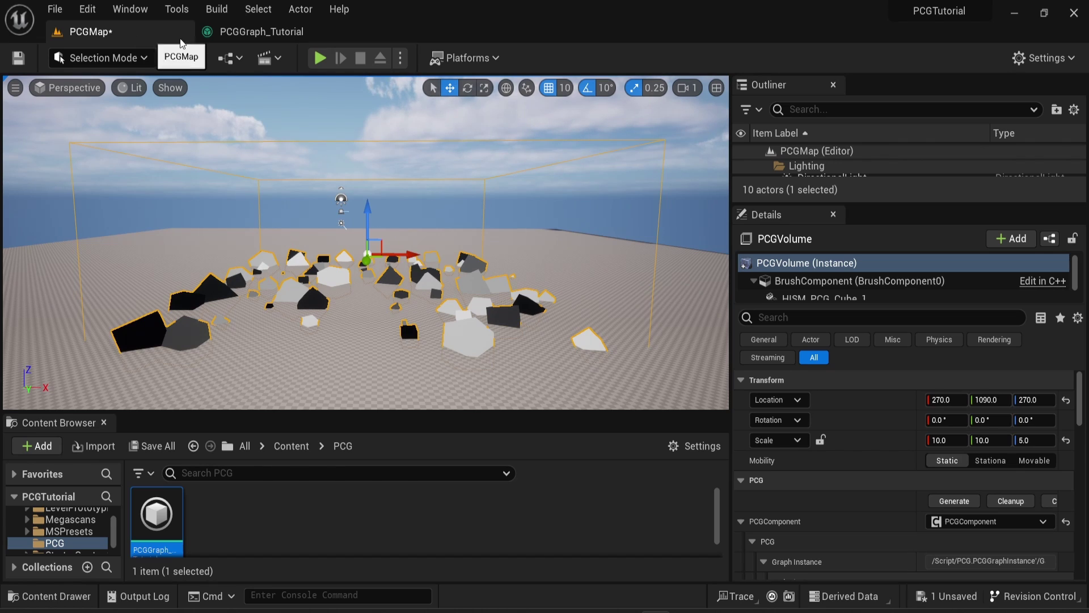
In PCGGraph_Tutorial, set the Transform Points node's Rotation Max to 0 and its Scale Min and Max to 1, save and check the PCGMap level.
click(261, 32)
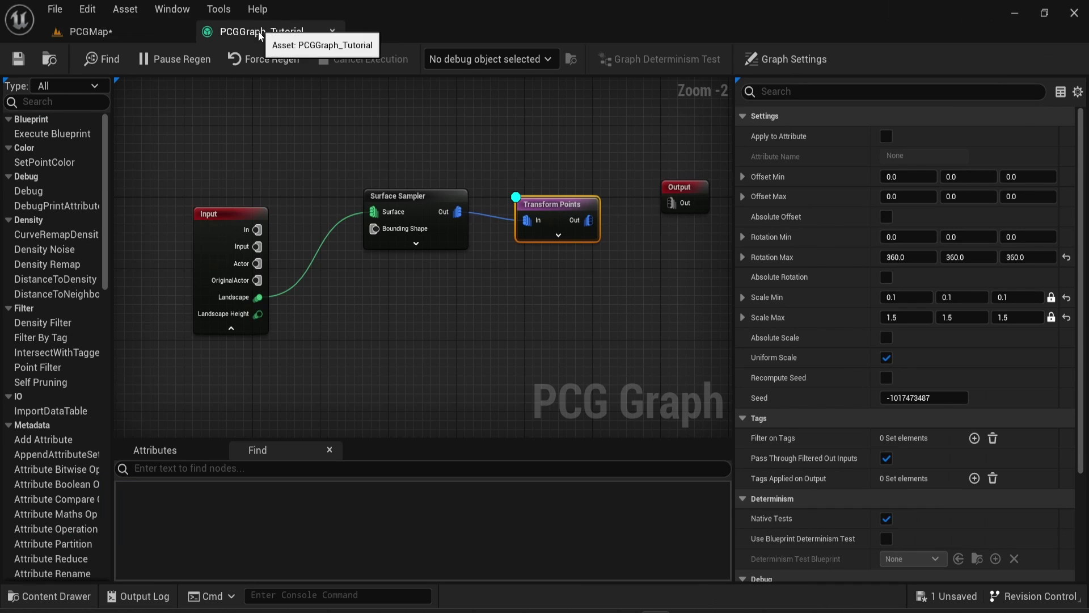
click(921, 258)
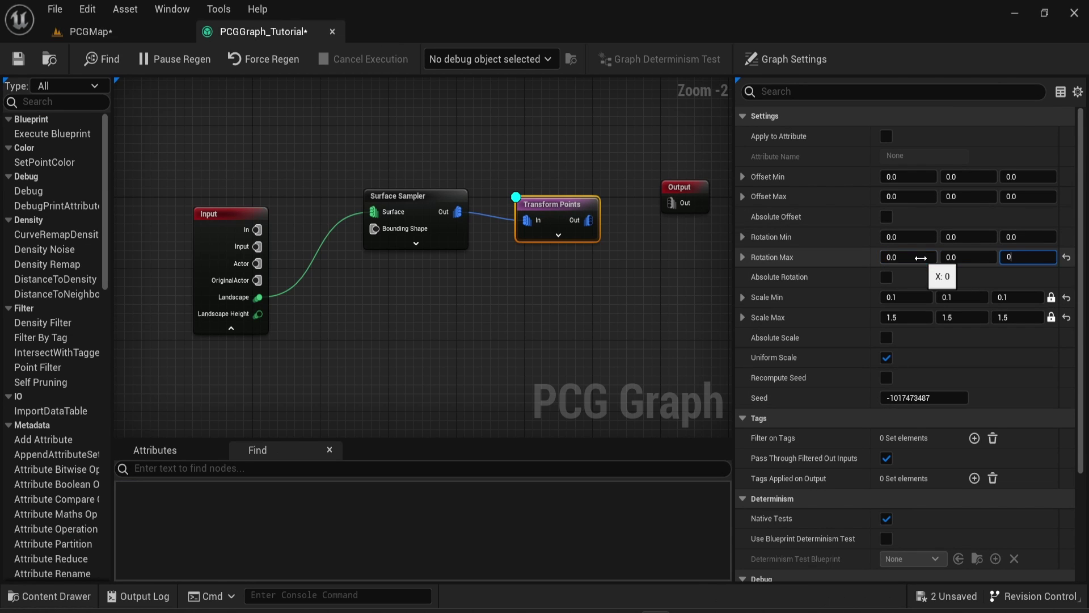
click(906, 296)
text(1)
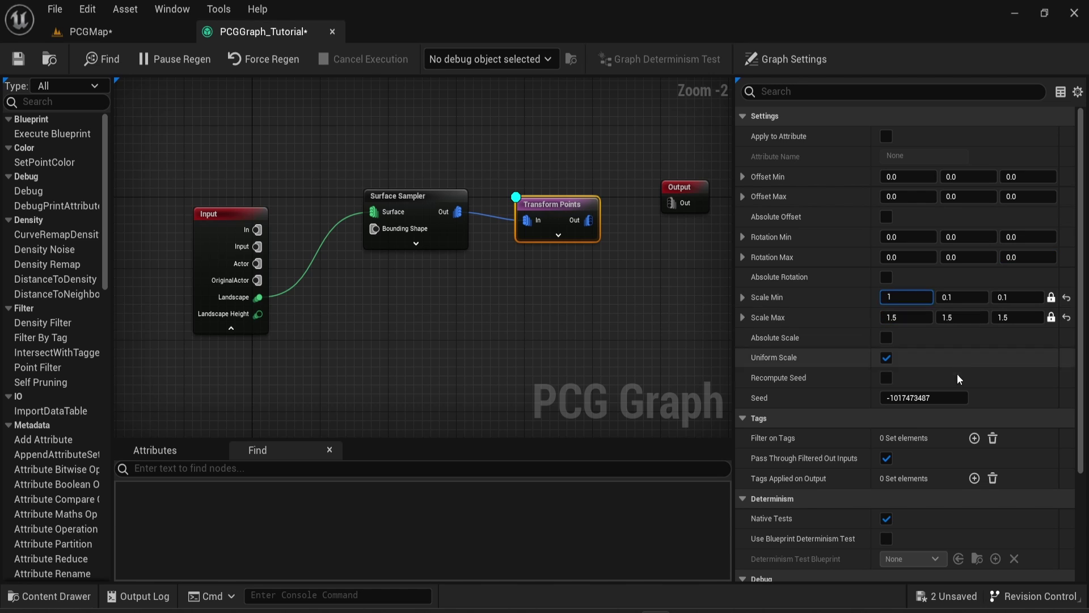
key(Tab)
click(624, 277)
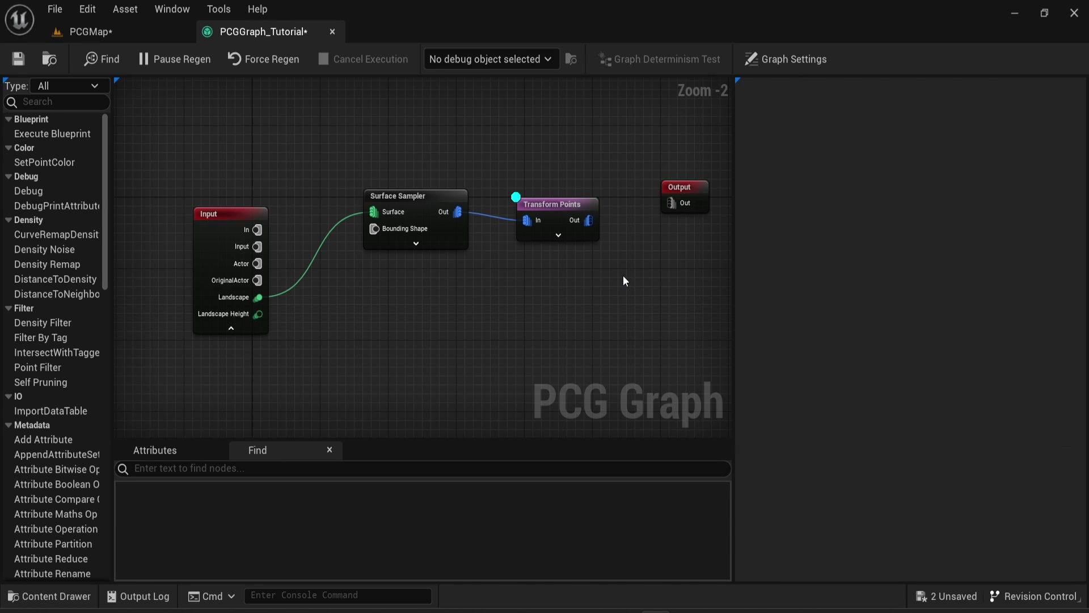
click(128, 32)
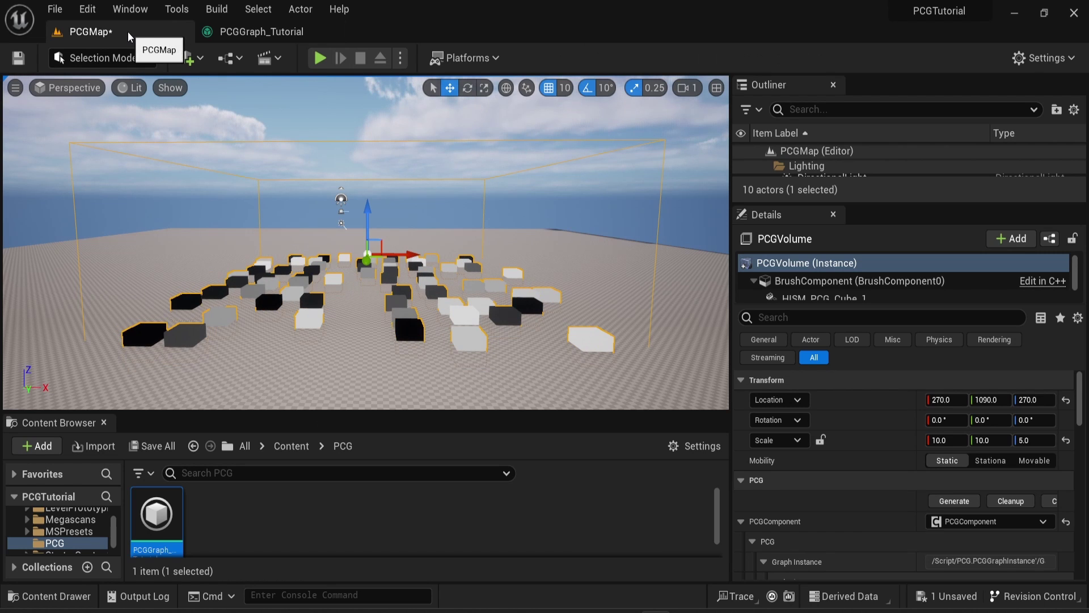
Return to PCGGraph_Tutorial, move the Output node farther away and add a Static Mesh Spawner fed by the Transform Points node's Out pin.
click(245, 34)
right_drag(555, 313, 453, 268)
drag(520, 194, 604, 211)
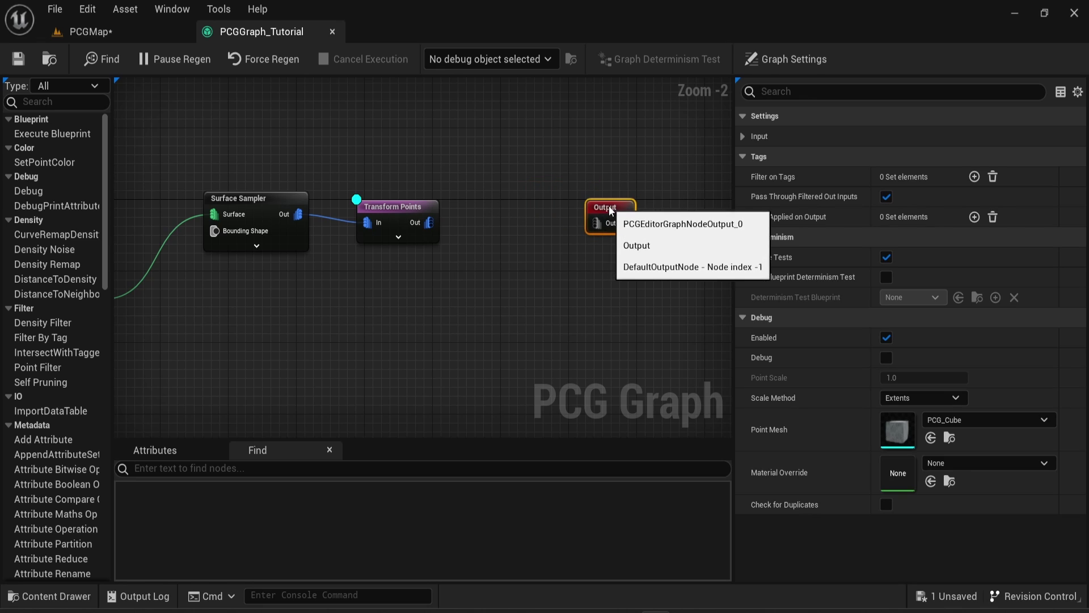
drag(432, 222, 479, 219)
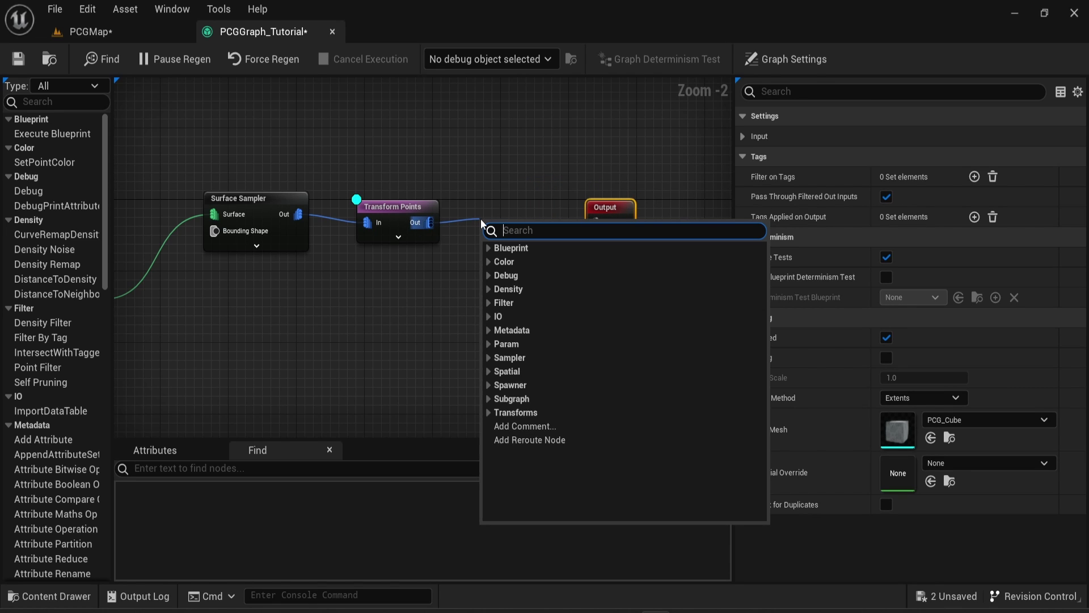
text(stati)
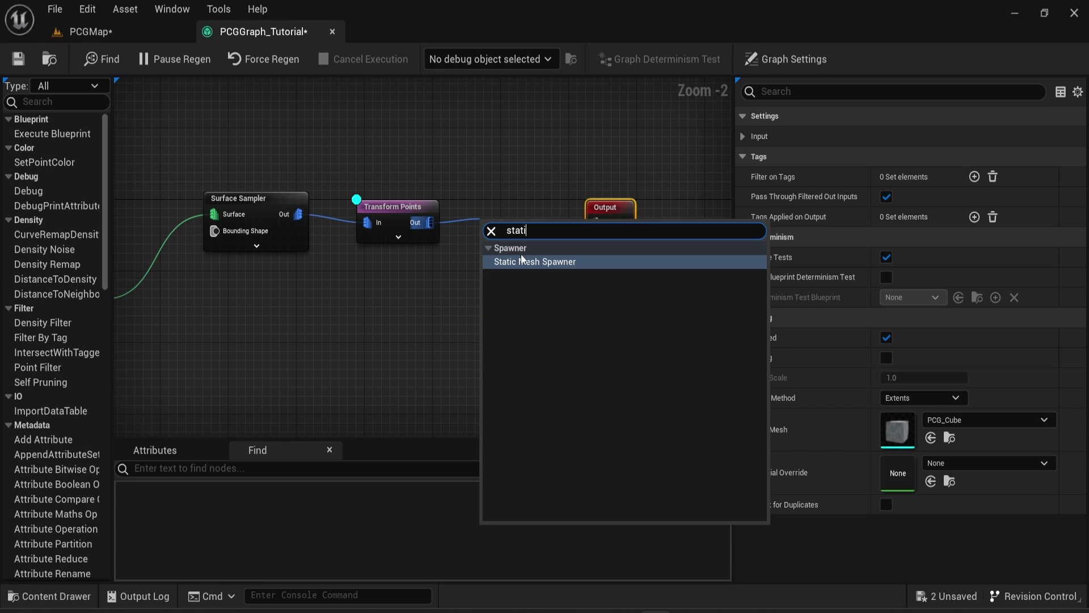
click(522, 260)
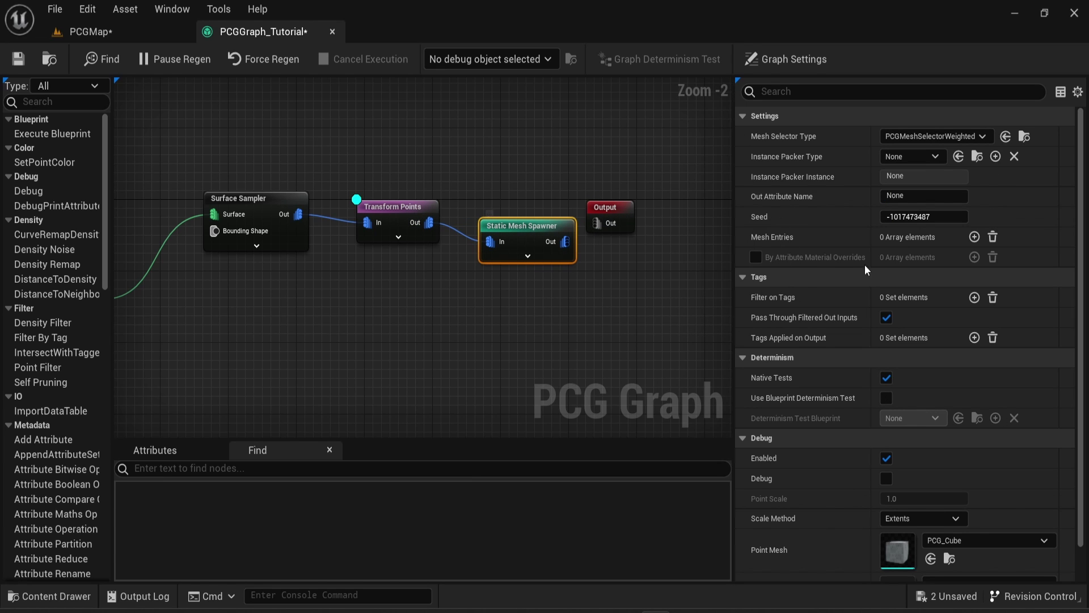
Add a mesh entry to the Static Mesh Spawner and assign PCG_Tree_01 as its static mesh.
click(974, 237)
click(754, 257)
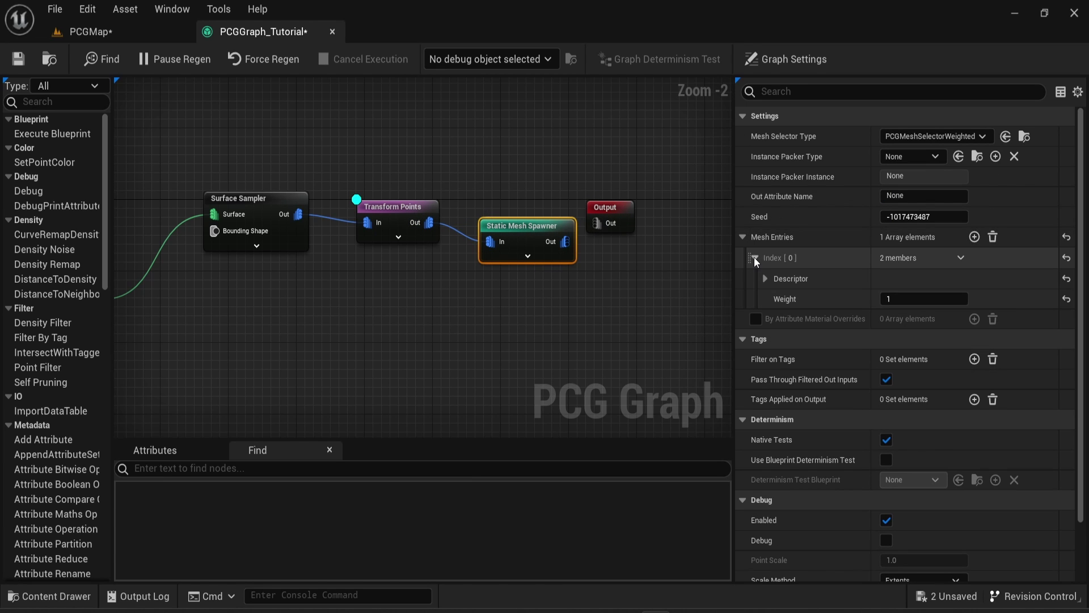
click(766, 278)
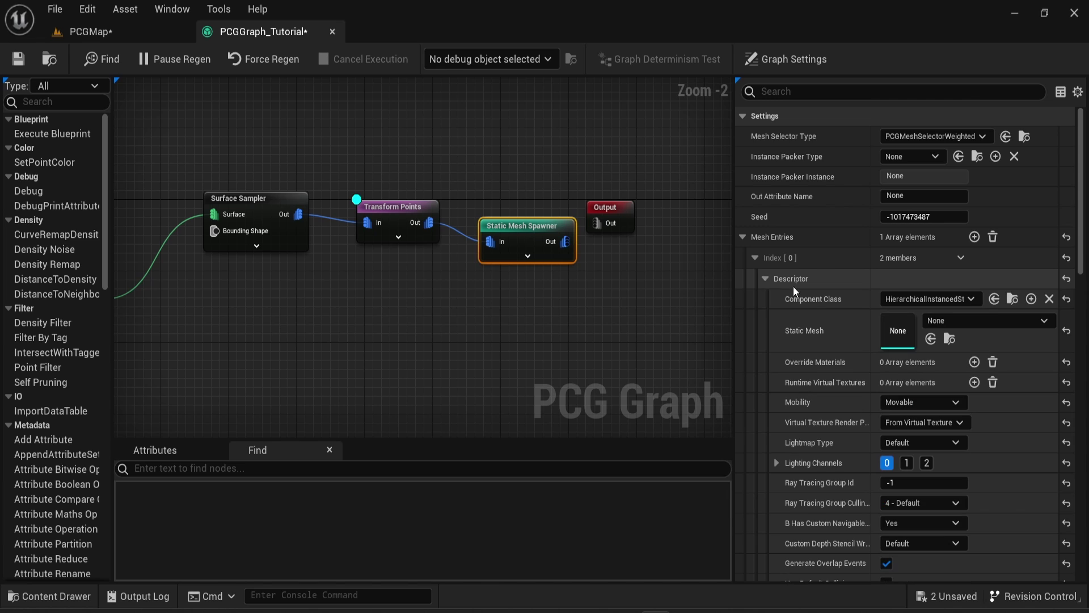
click(942, 321)
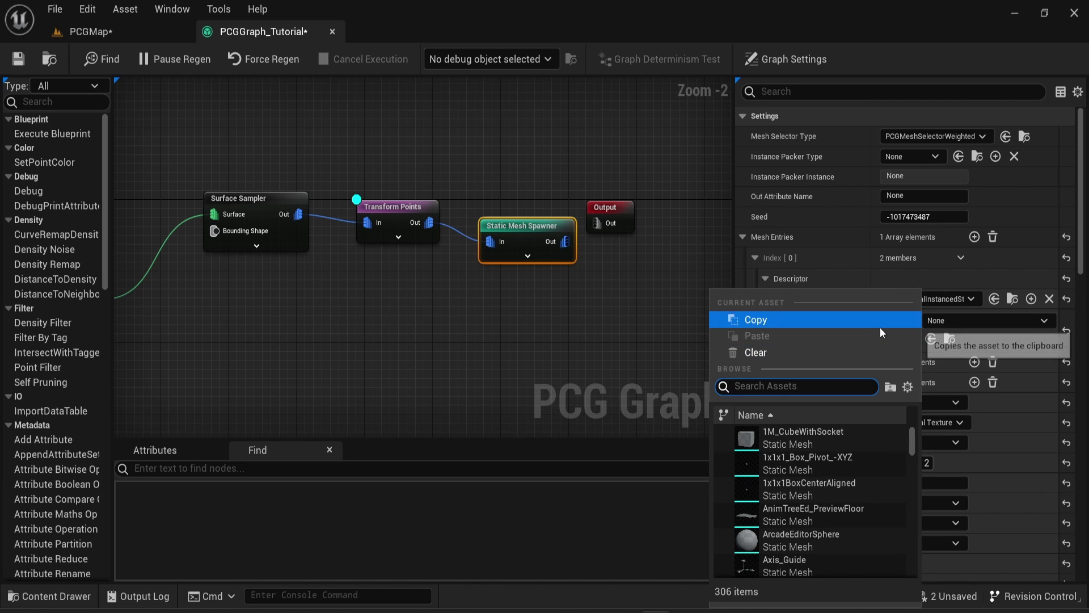
text(tree)
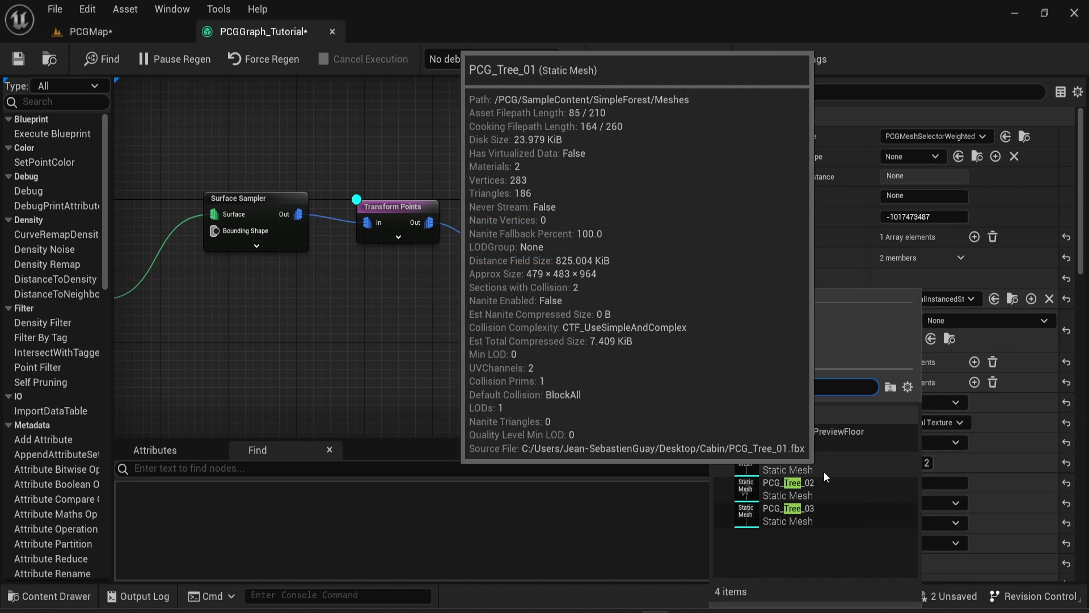
click(824, 471)
Turn off debug display for the Transform Points node, save the graph and check the PCGMap level.
click(379, 206)
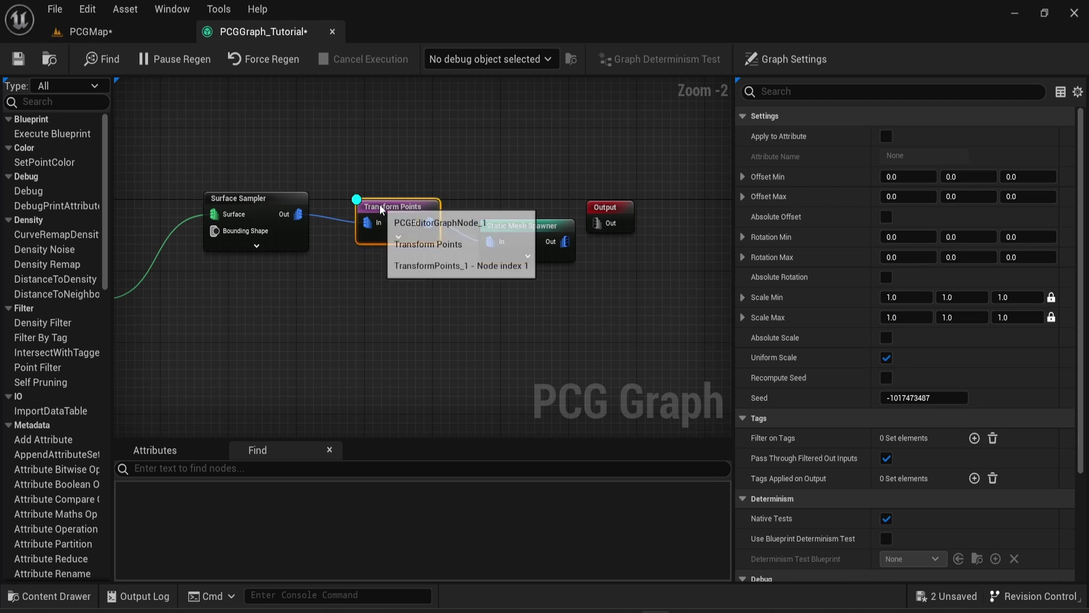
click(455, 187)
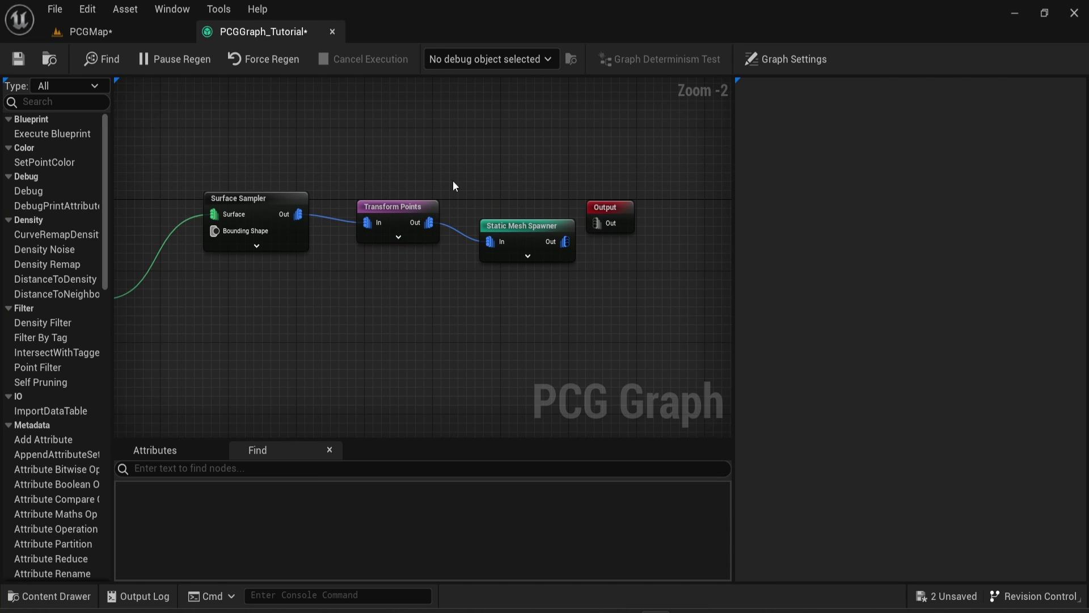
click(91, 32)
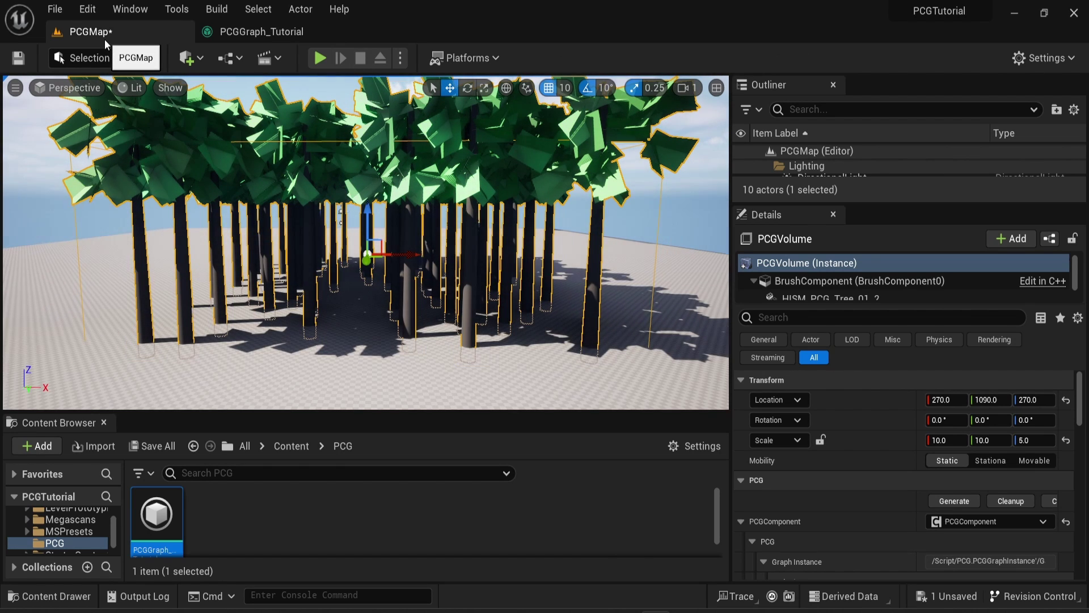
Return to PCGGraph_Tutorial, add a second Static Mesh Spawner mesh entry using PCG_Tree_02 and save the graph.
click(276, 37)
click(571, 247)
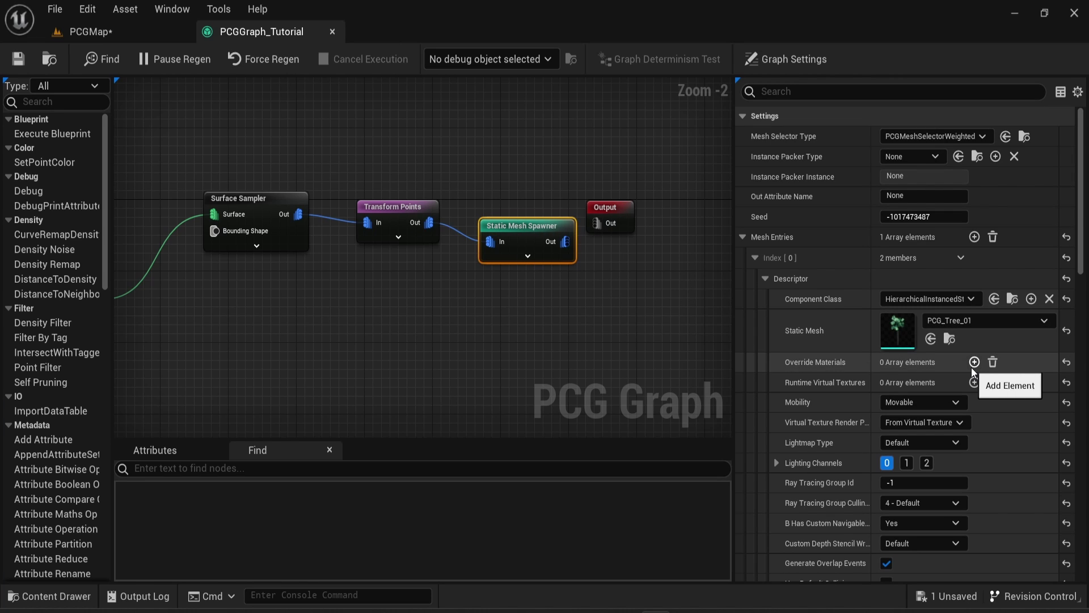
click(755, 258)
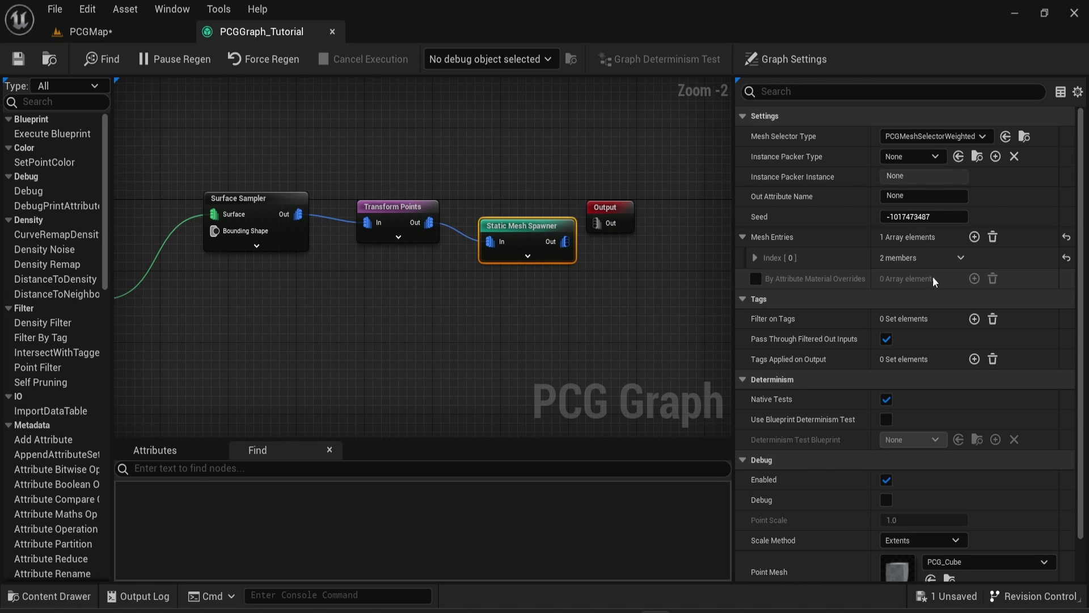
click(974, 237)
click(756, 279)
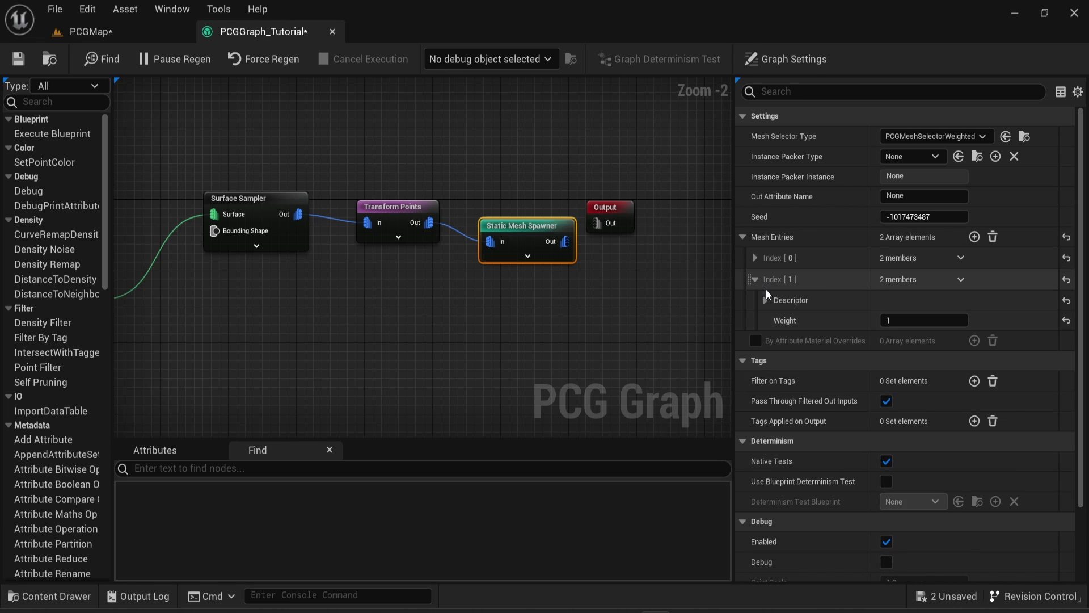
click(765, 301)
click(948, 342)
text(t)
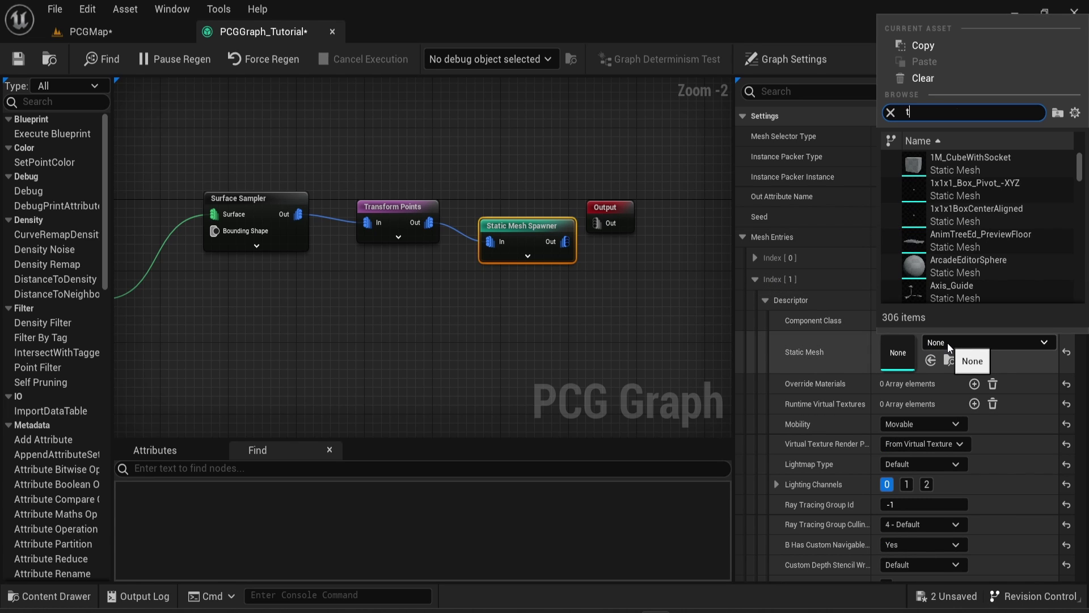
text(ree)
click(964, 213)
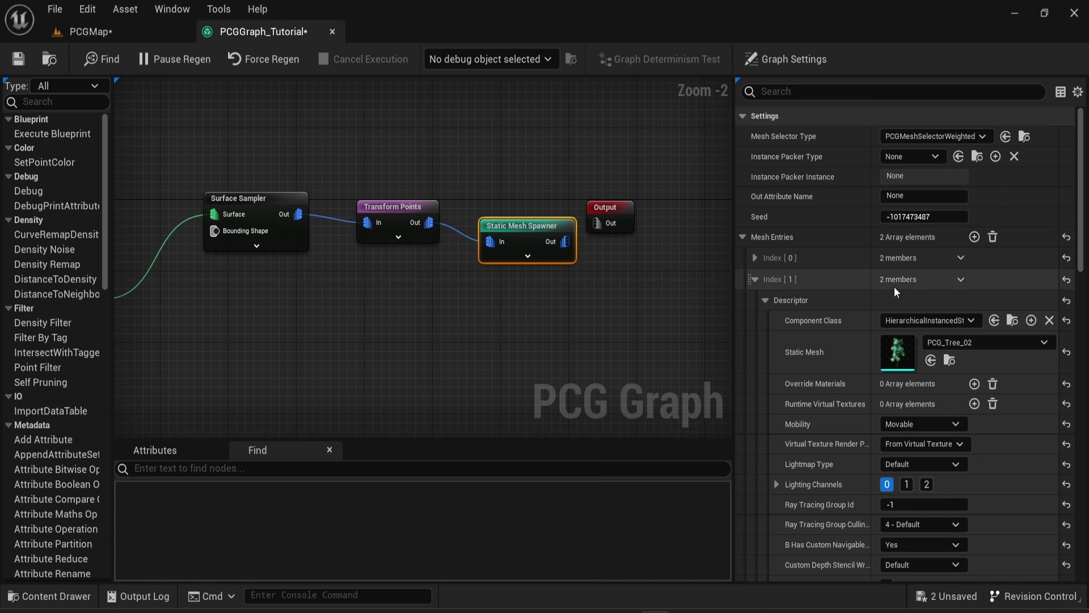
key(ctrl+s)
Play the PCGMap level in the editor, walk the character into the generated forest and stop the play session.
click(111, 33)
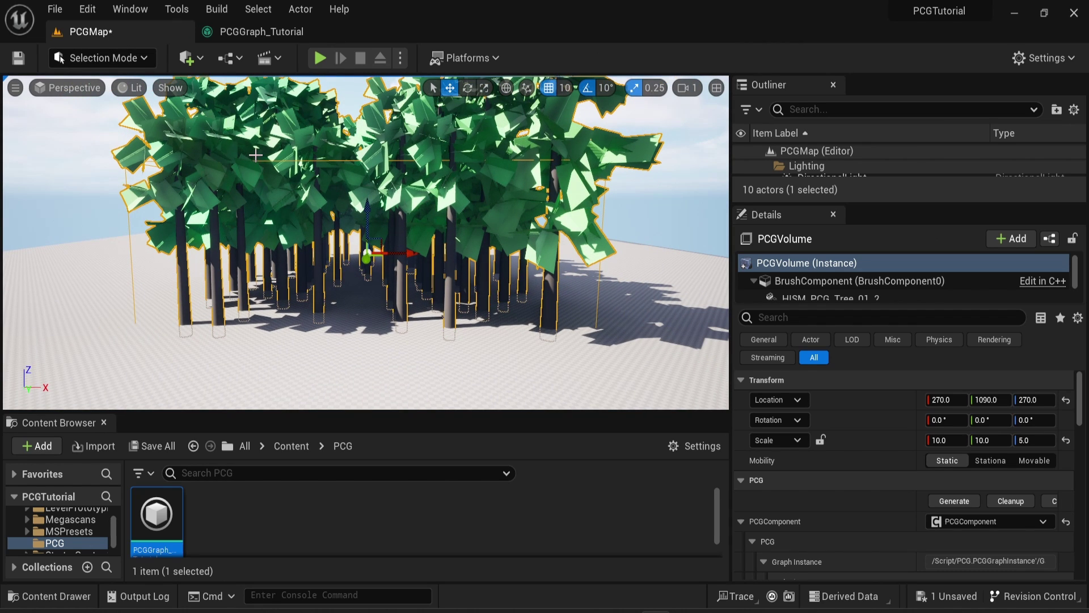
click(319, 59)
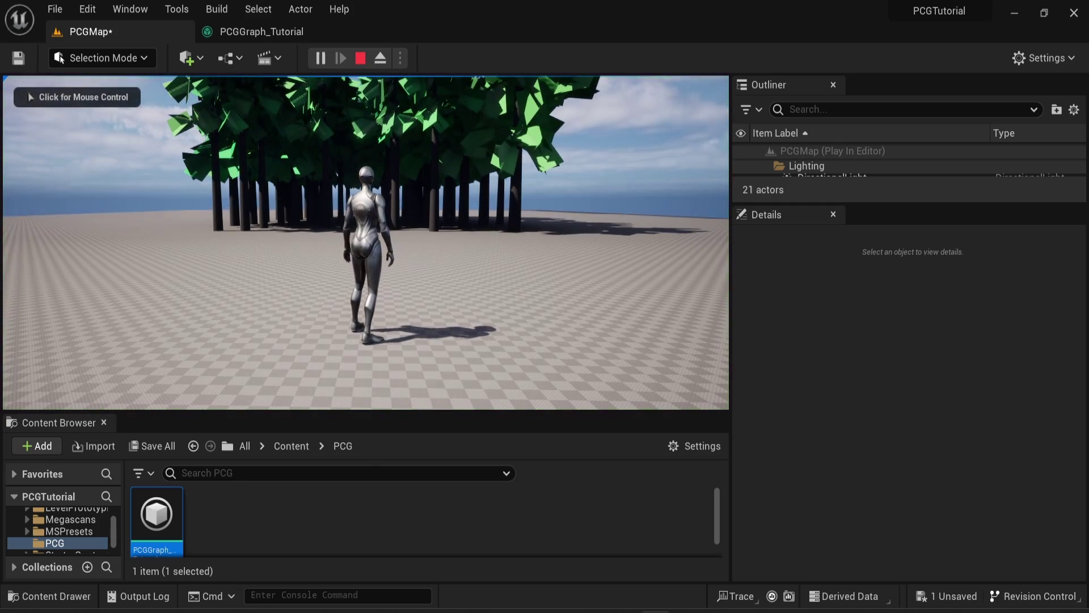
click(336, 142)
key(w)
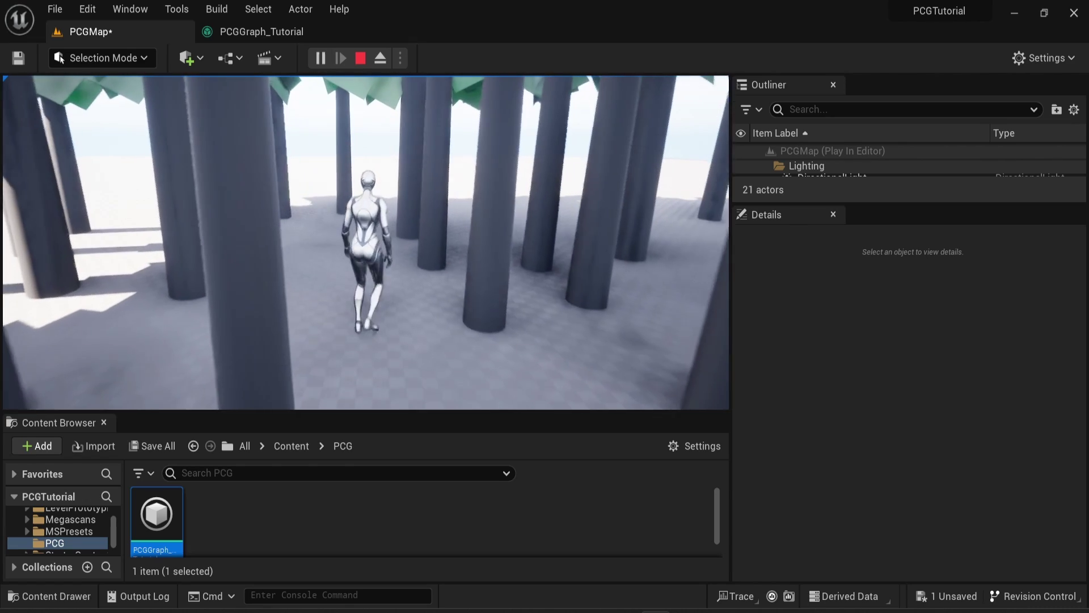
key(Escape)
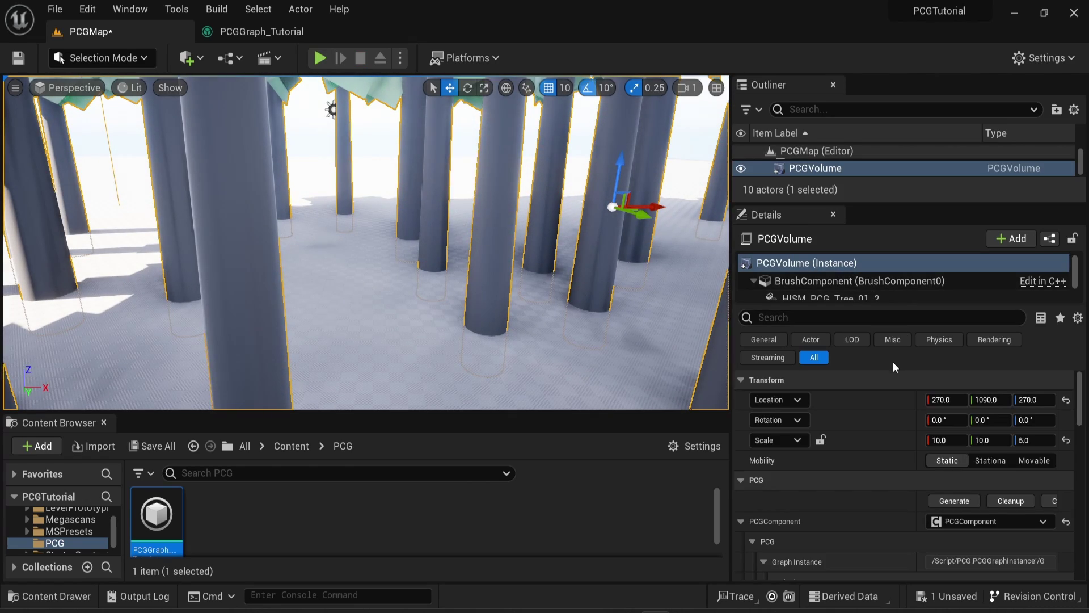
Clean up the PCGVolume's generated trees and generate them again.
scroll(511, 274, down, 10)
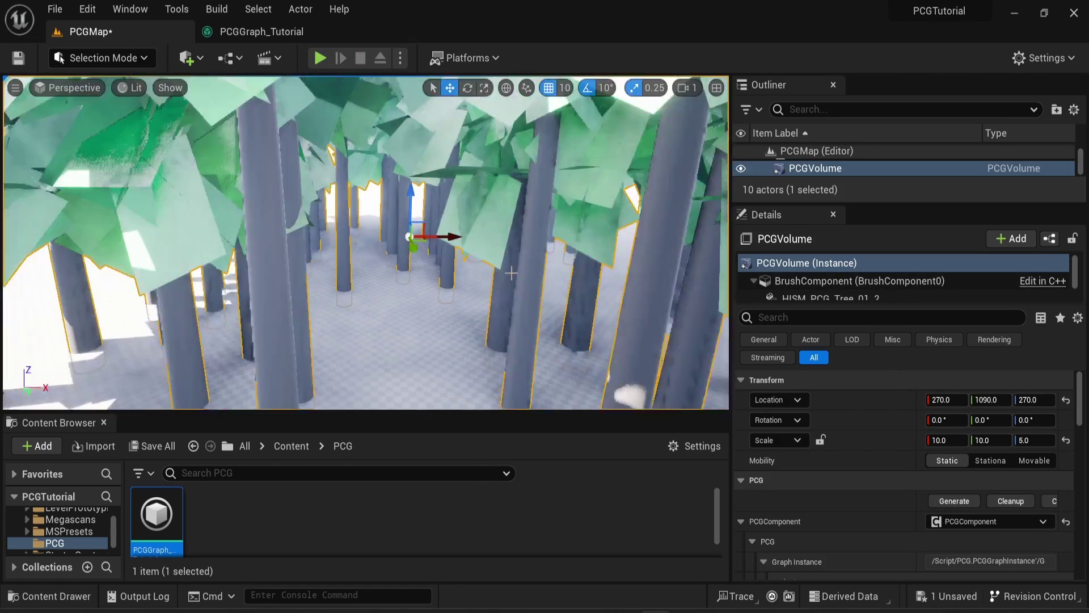
scroll(511, 274, down, 6)
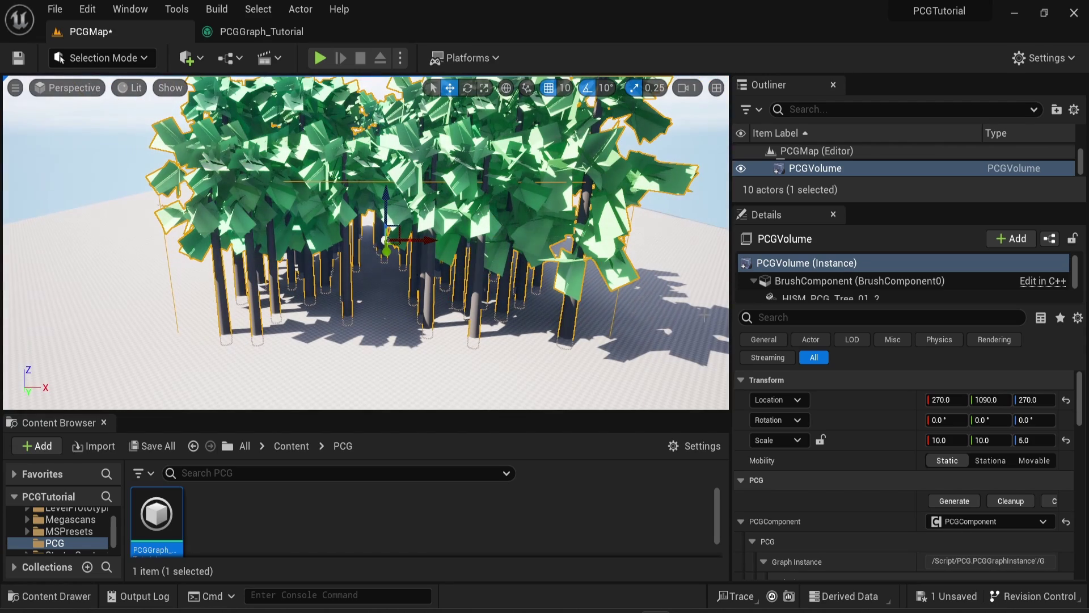
click(1002, 502)
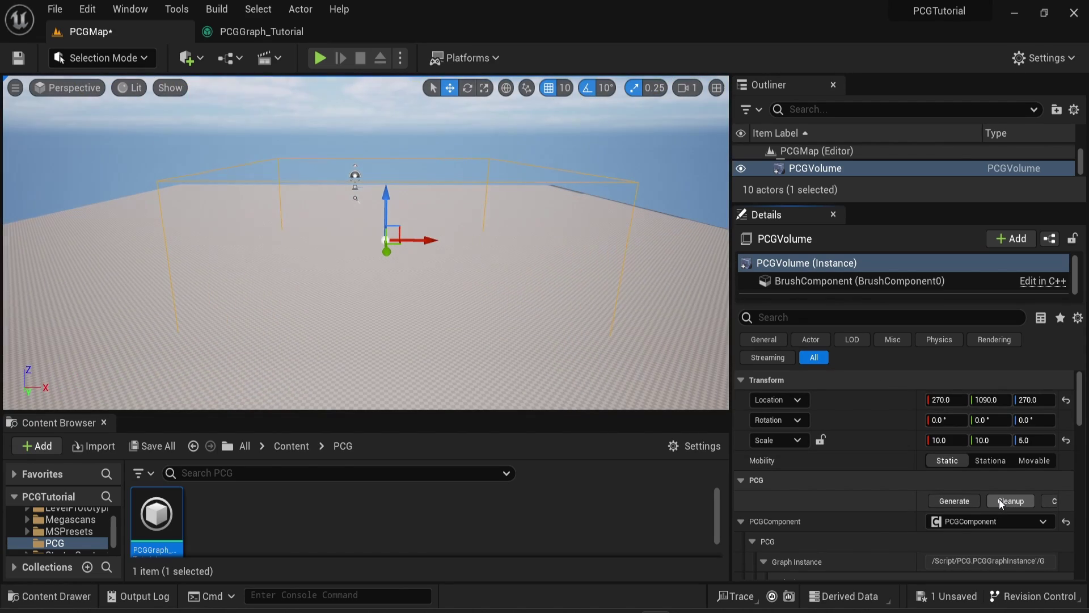
click(956, 502)
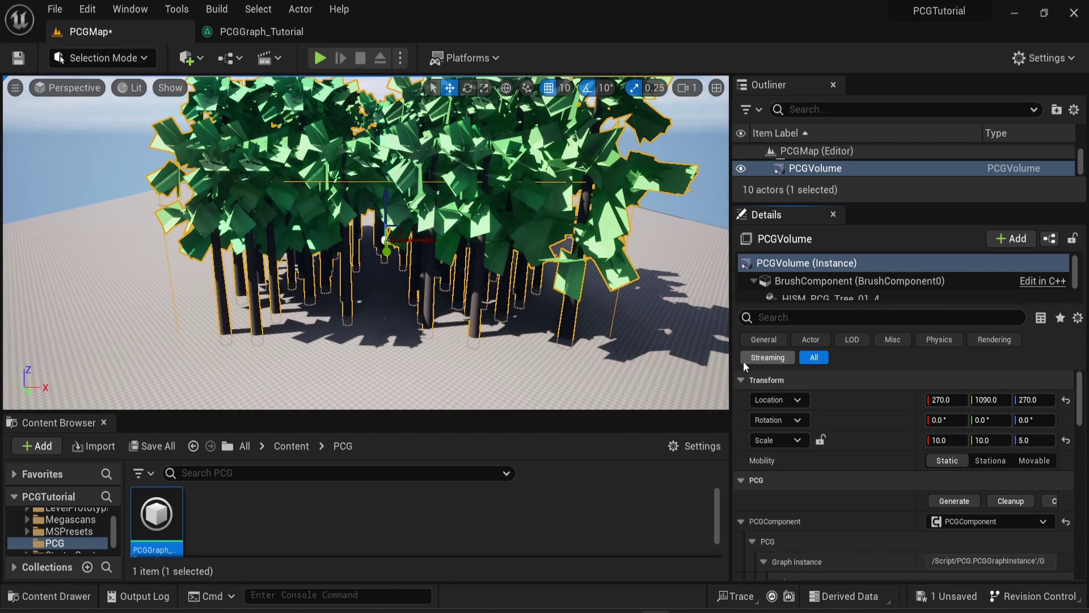
Widen the Details area and clear the PCGVolume's PCG link to detach the generated trees into their own actor.
drag(731, 360, 558, 358)
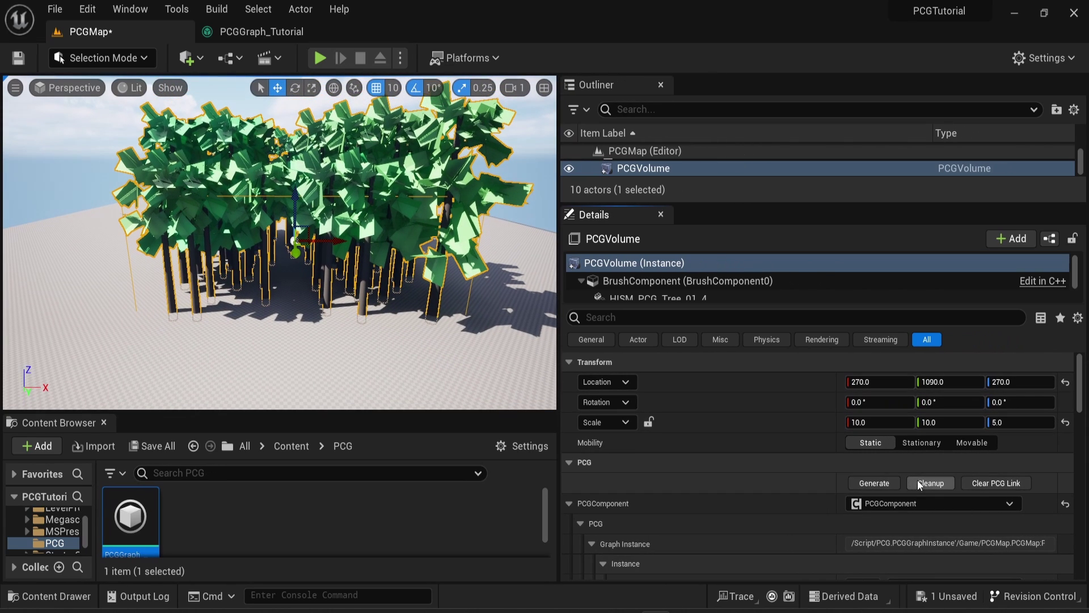
click(981, 487)
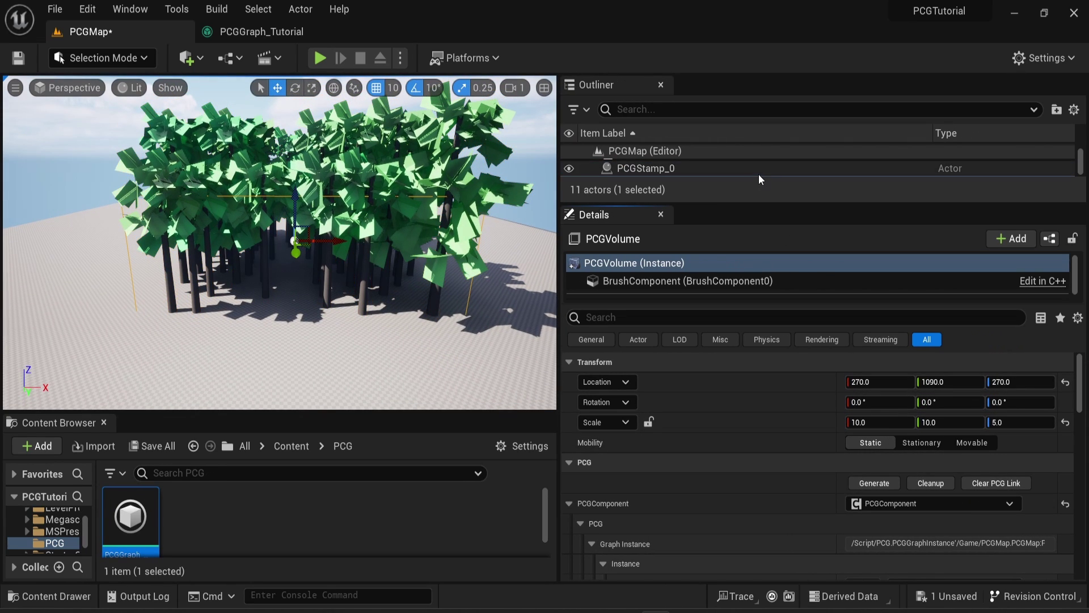
Enlarge the Outliner, hide the PCGStamp_0 actor to check what it contains and show it again.
drag(766, 203, 766, 342)
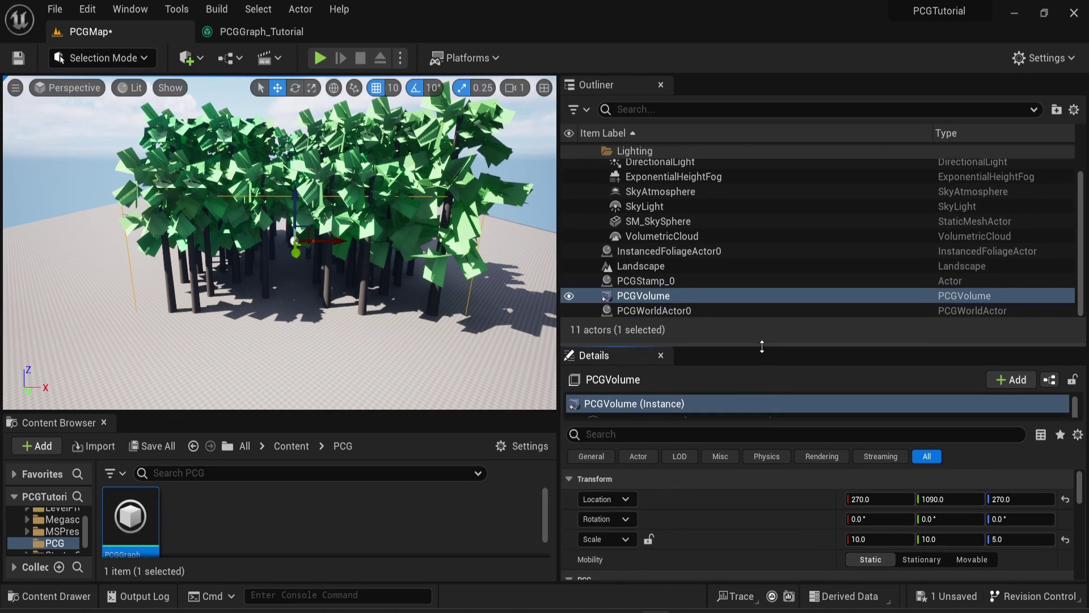
click(569, 297)
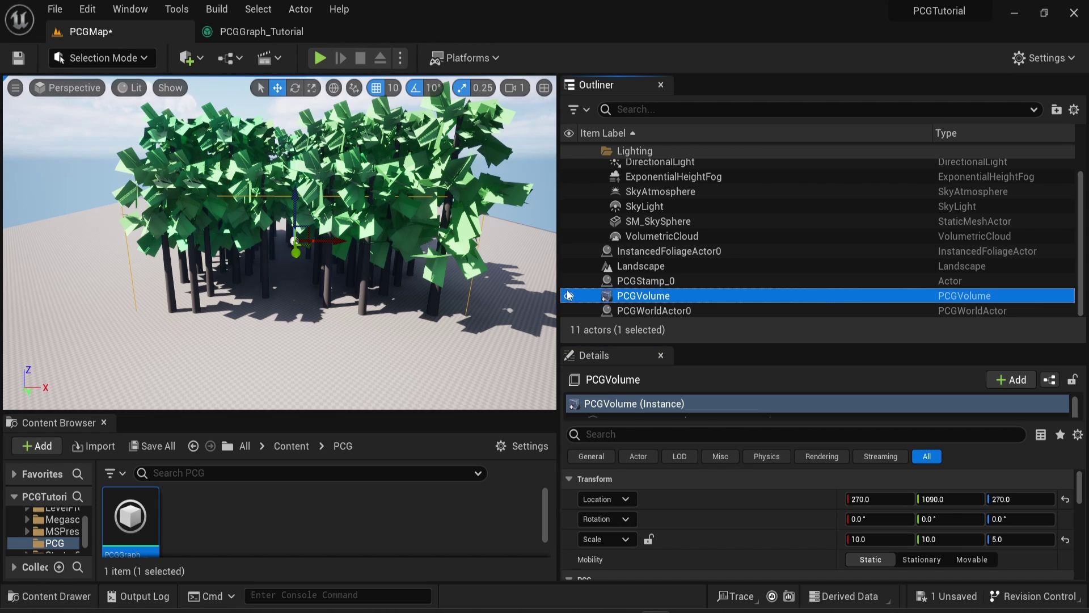
click(569, 281)
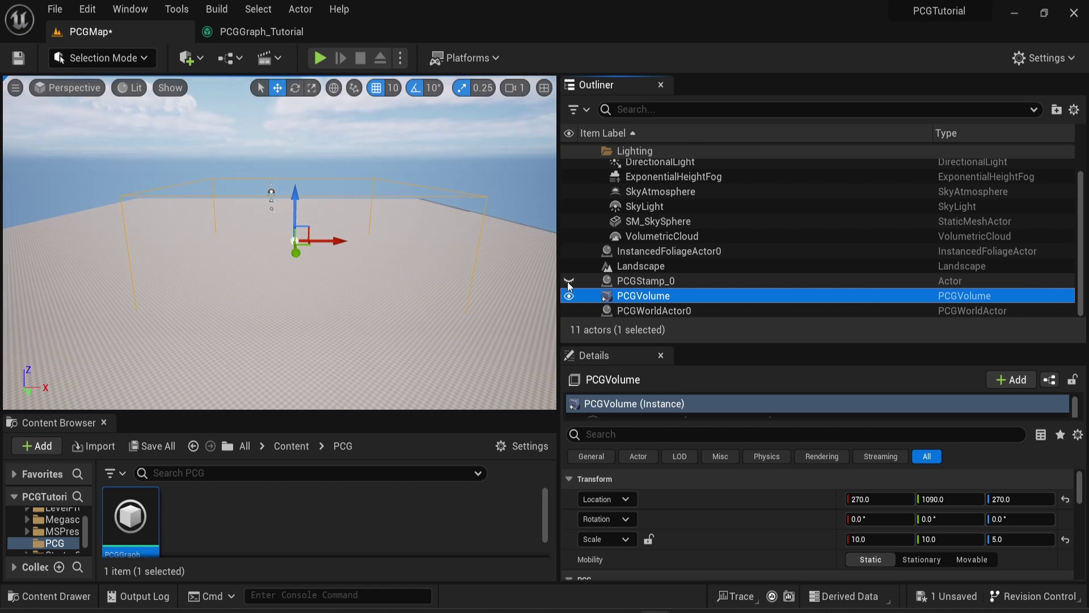
click(568, 281)
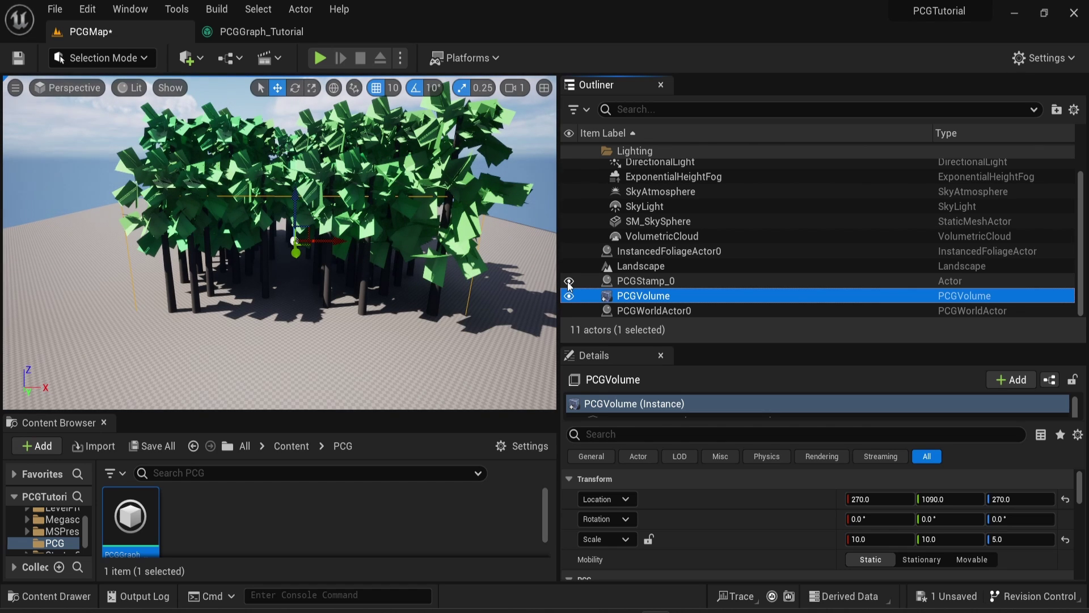